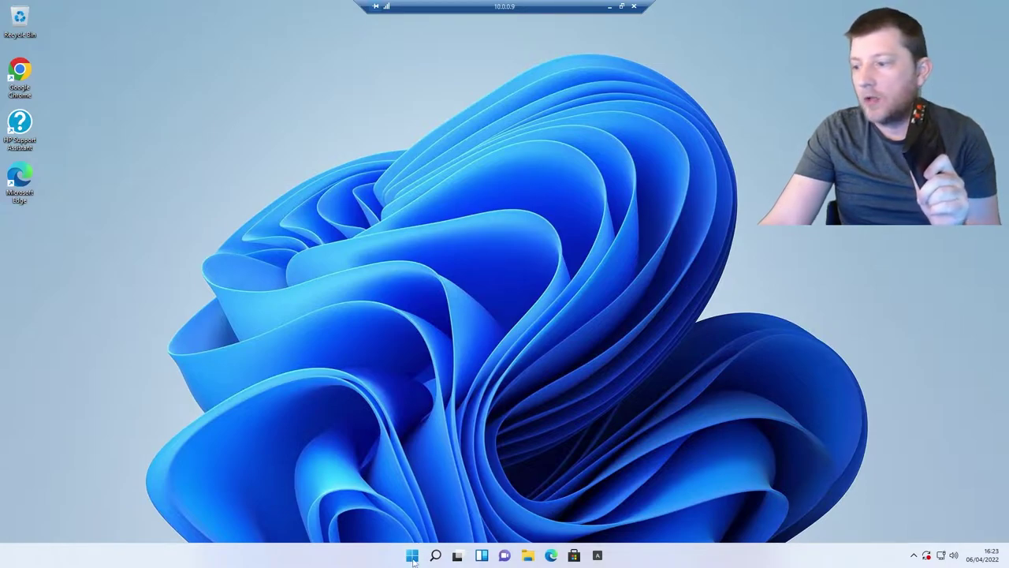
# - Check the devices listed under Ports (COM & LPT) in Device Manager, then close it
pyautogui.rightClick(408, 557)
pyautogui.click(238, 468)
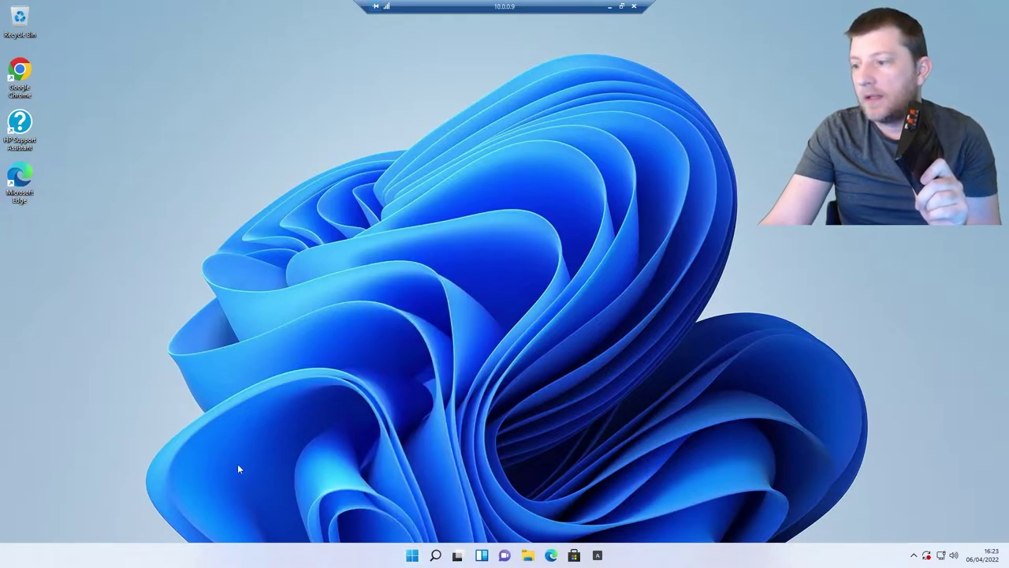
pyautogui.rightClick(411, 558)
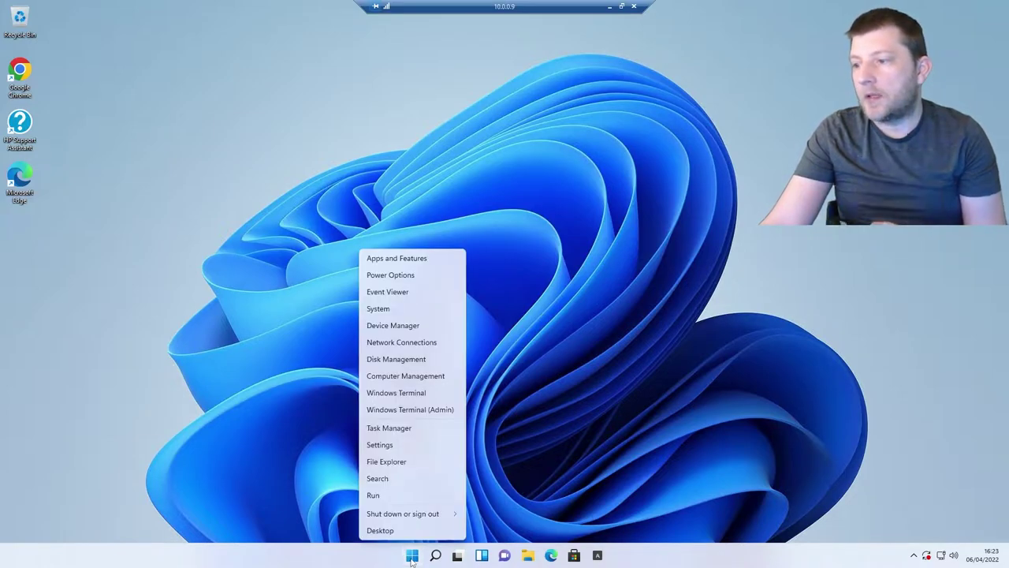
pyautogui.click(404, 322)
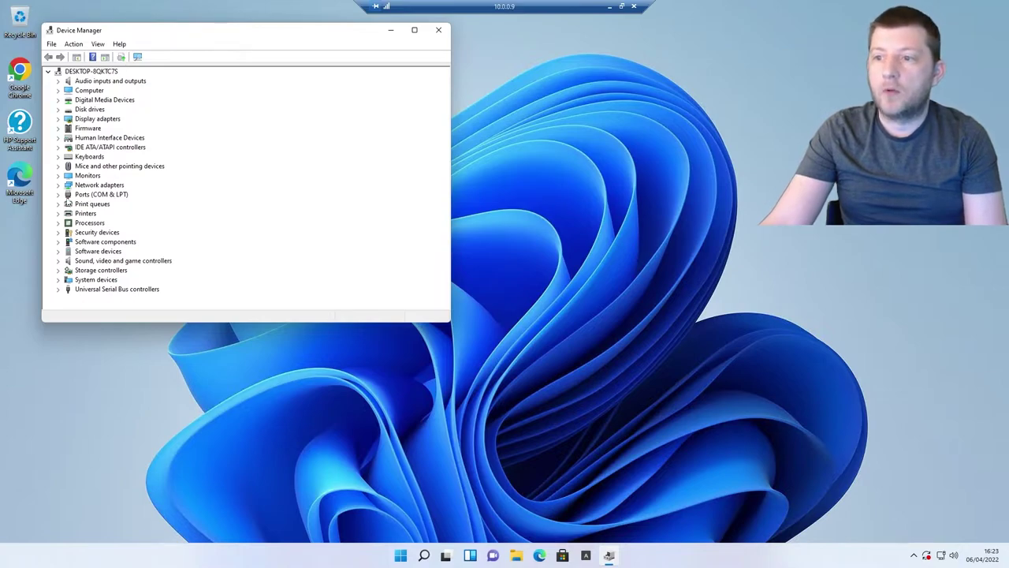
pyautogui.click(59, 196)
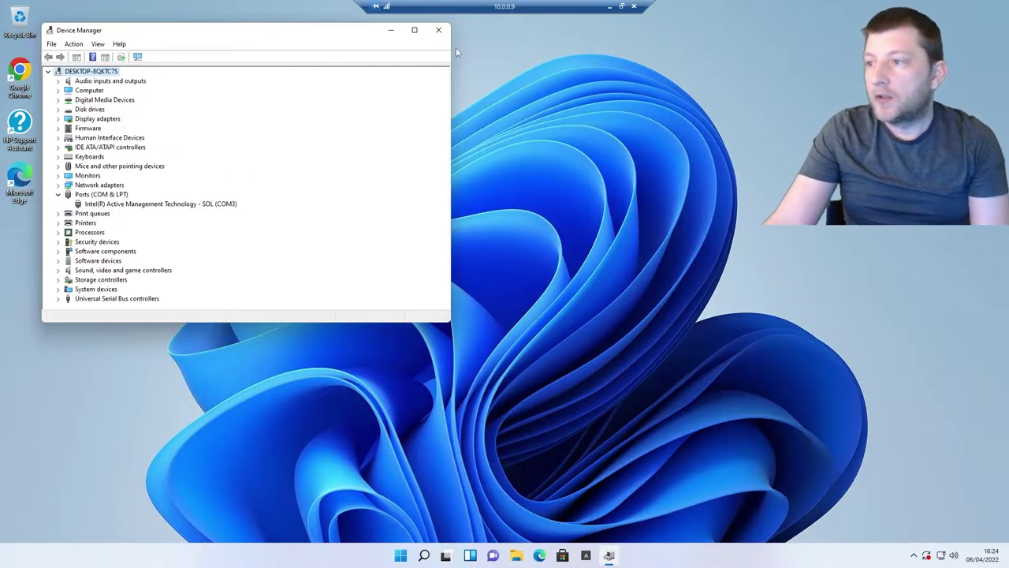
pyautogui.click(440, 30)
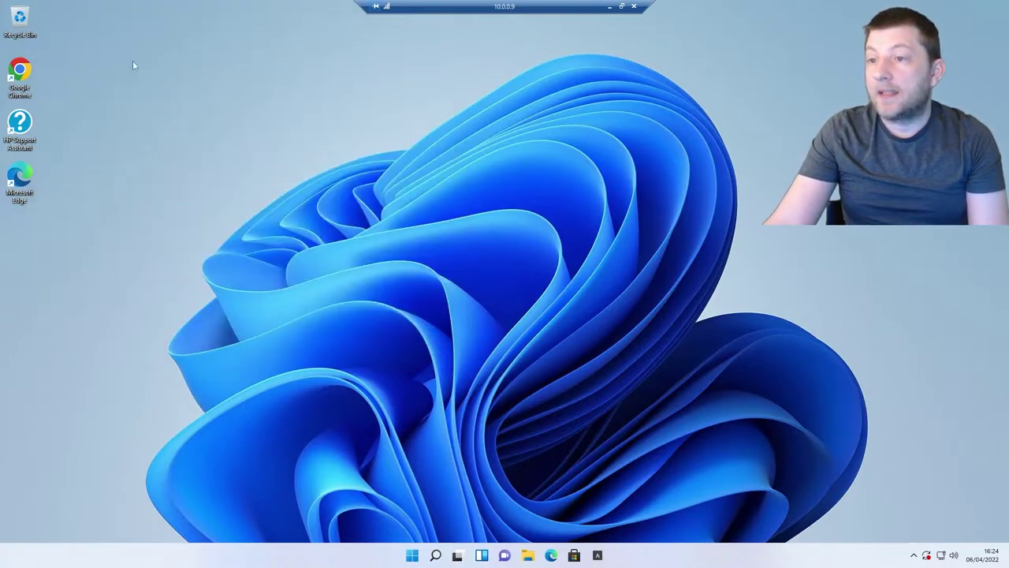
# - Open Google Chrome and search for "hornby railmaster"
pyautogui.doubleClick(23, 76)
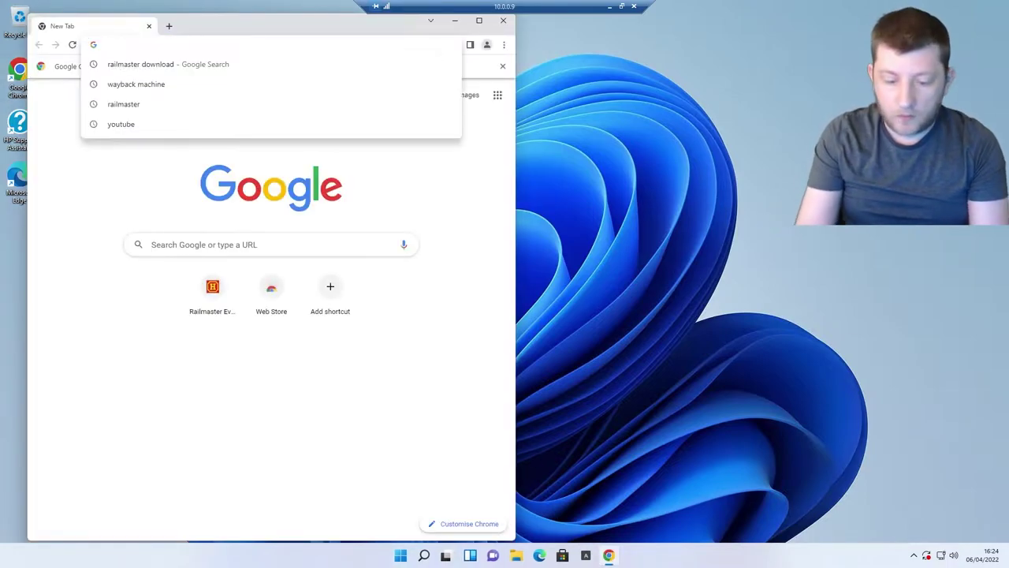
pyautogui.write('H')
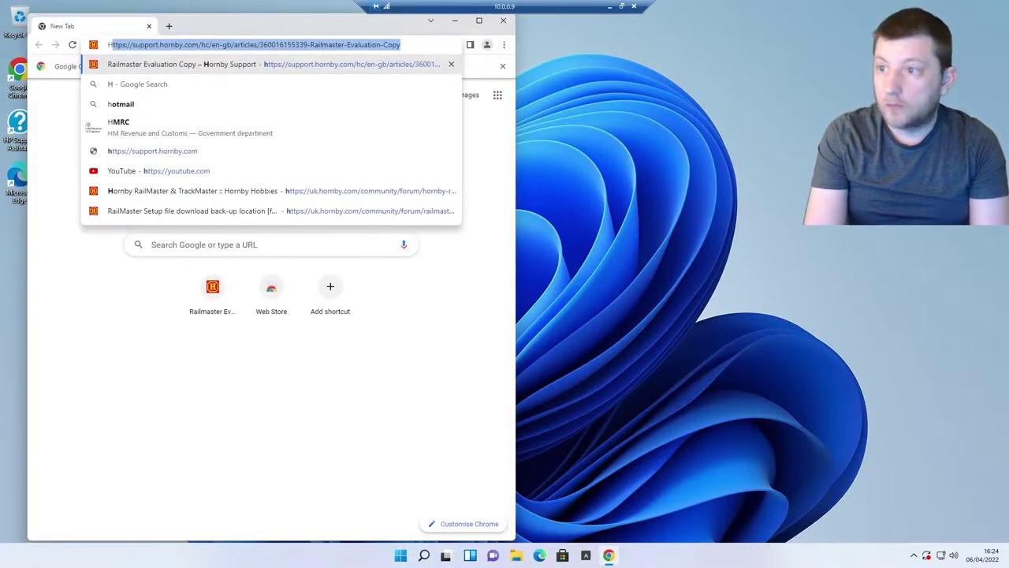
pyautogui.write('ornby Rail')
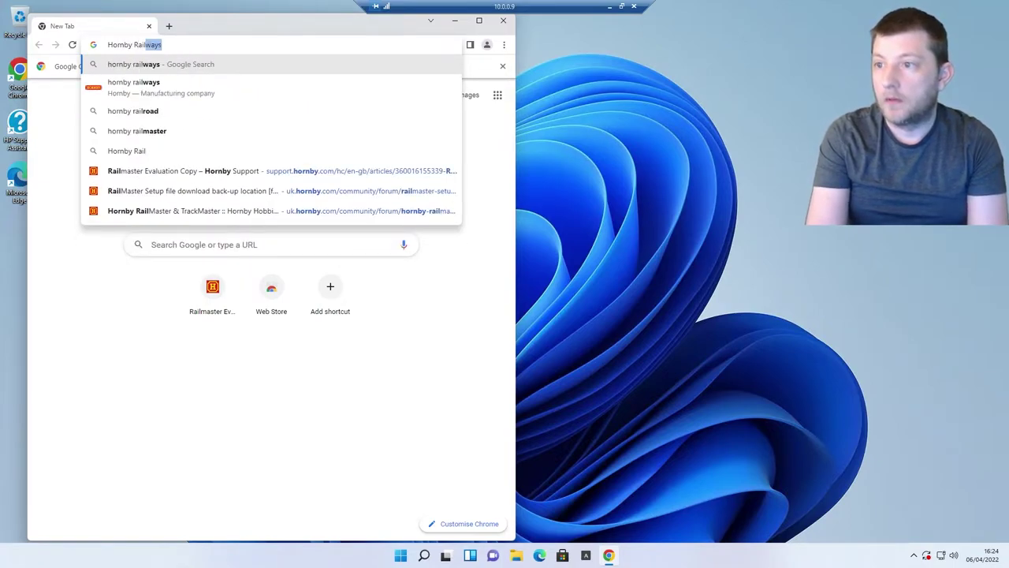
pyautogui.press('BackSpace')
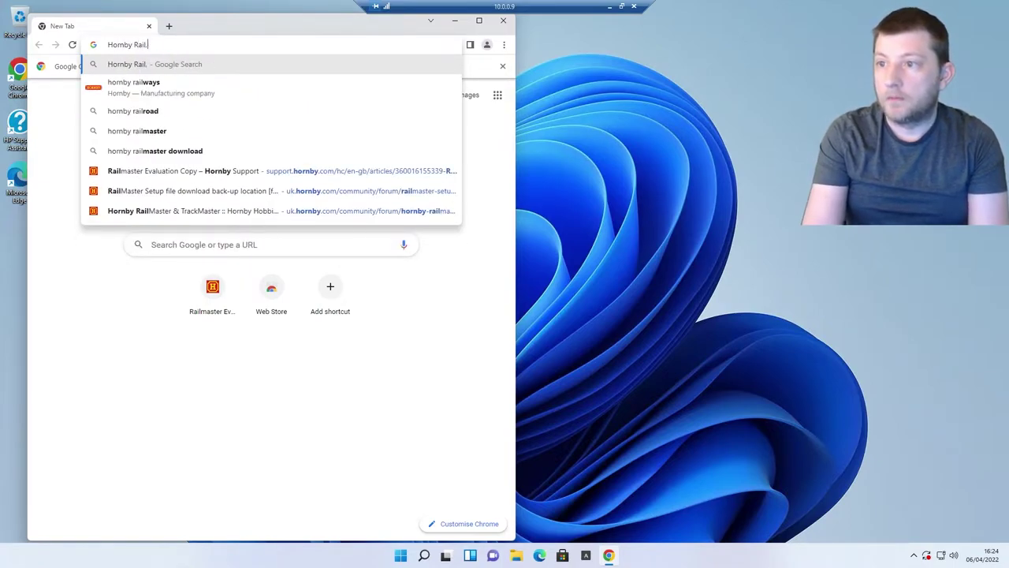
pyautogui.write('mas')
pyautogui.press('Return')
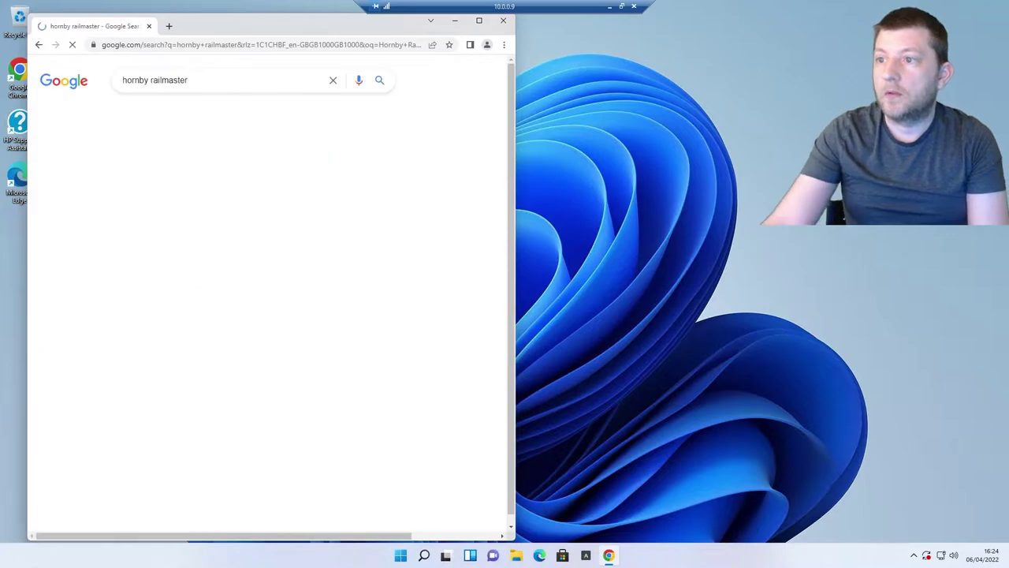
pyautogui.scroll(-2, 158, 378)
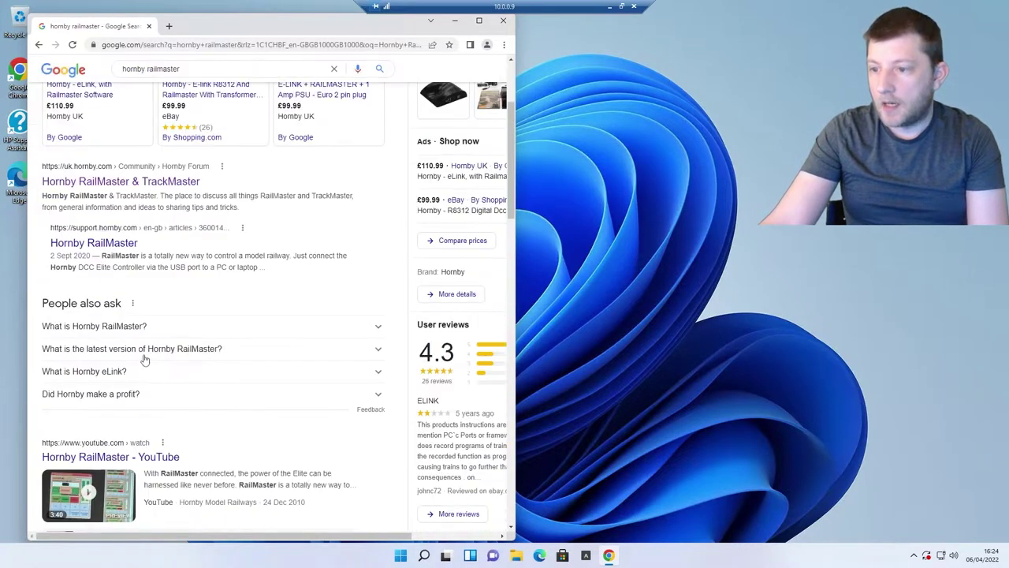
# - Refine the Google search to "hornby railmaster software download"
pyautogui.scroll(2, 197, 315)
pyautogui.click(197, 80)
pyautogui.write('softwatr')
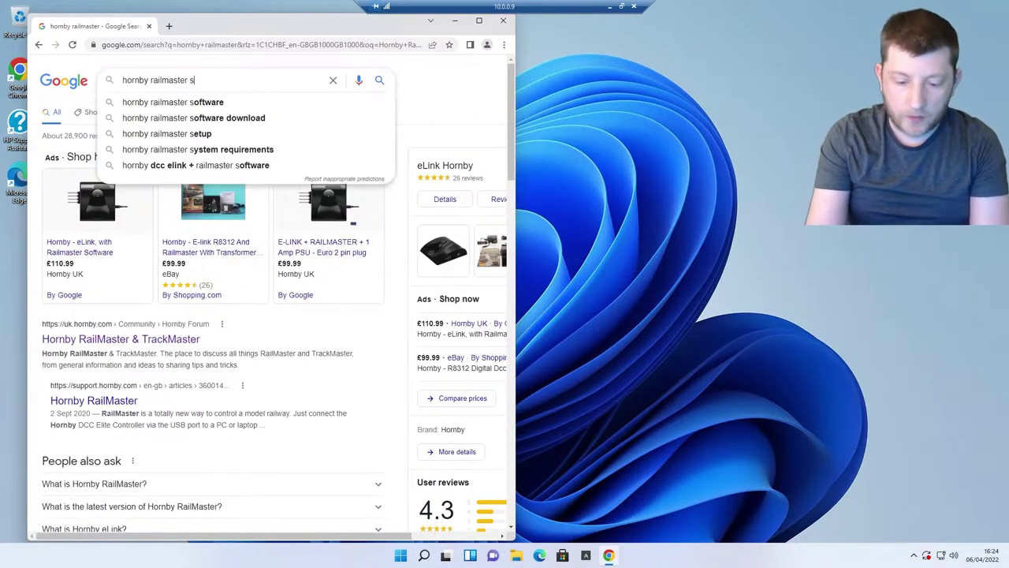
pyautogui.press('BackSpace')
pyautogui.press('BackSpace')
pyautogui.write('re')
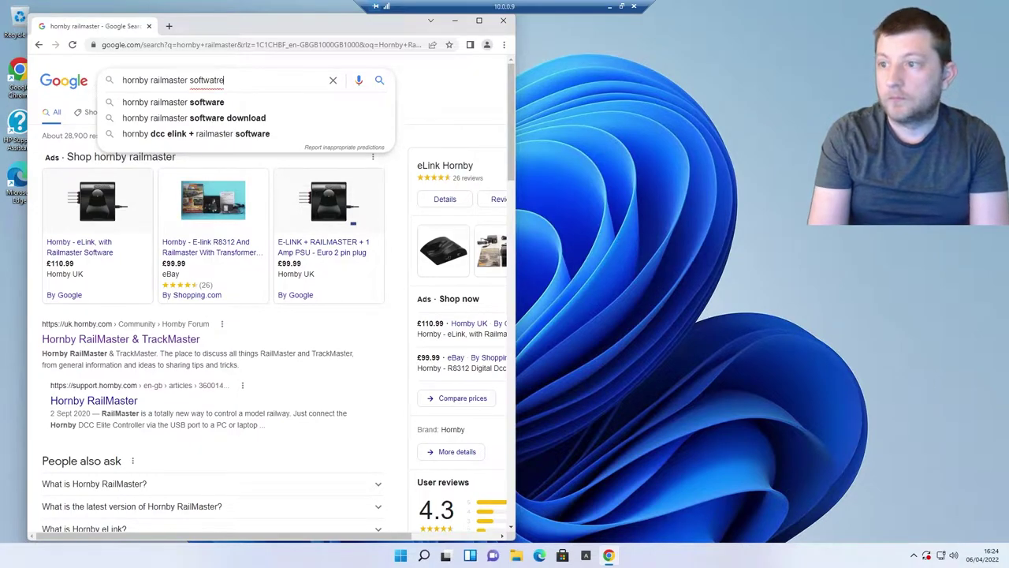
pyautogui.press('Down')
pyautogui.press('Down')
pyautogui.press('Return')
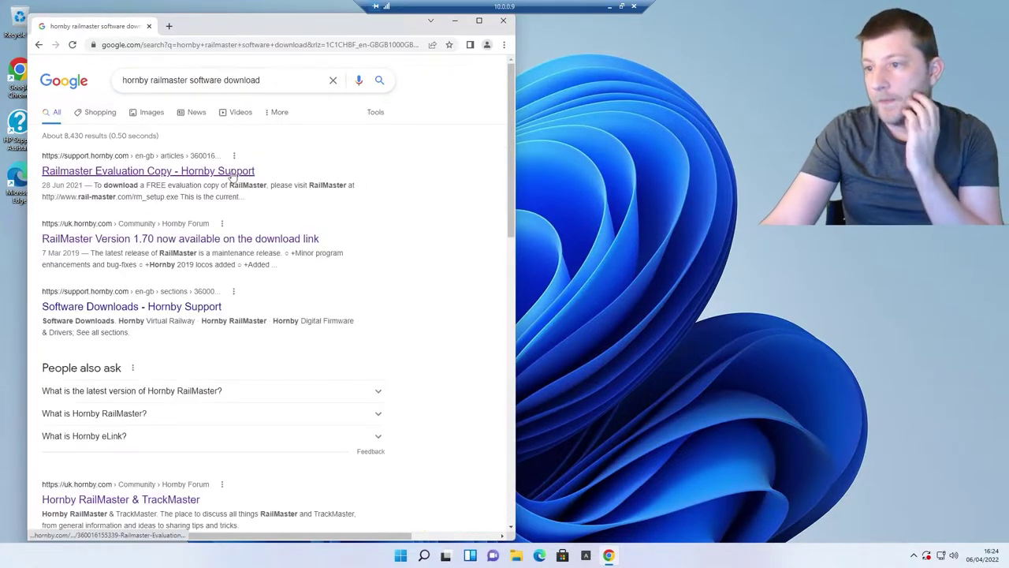
# - Open the Railmaster Evaluation Copy article on Hornby Support and follow its rm_setup.exe download link
pyautogui.click(146, 175)
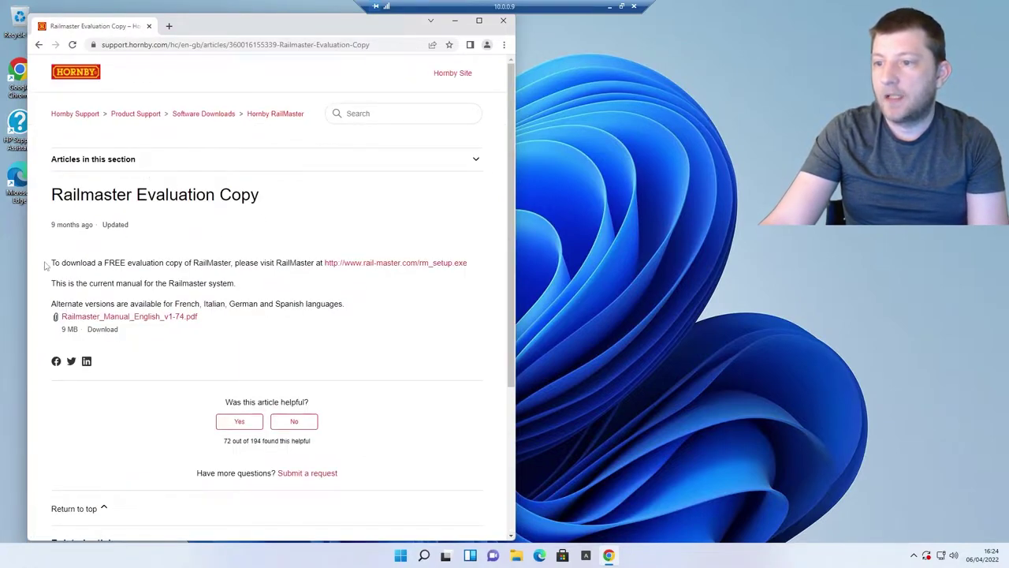
pyautogui.moveTo(45, 266); pyautogui.dragTo(317, 265)
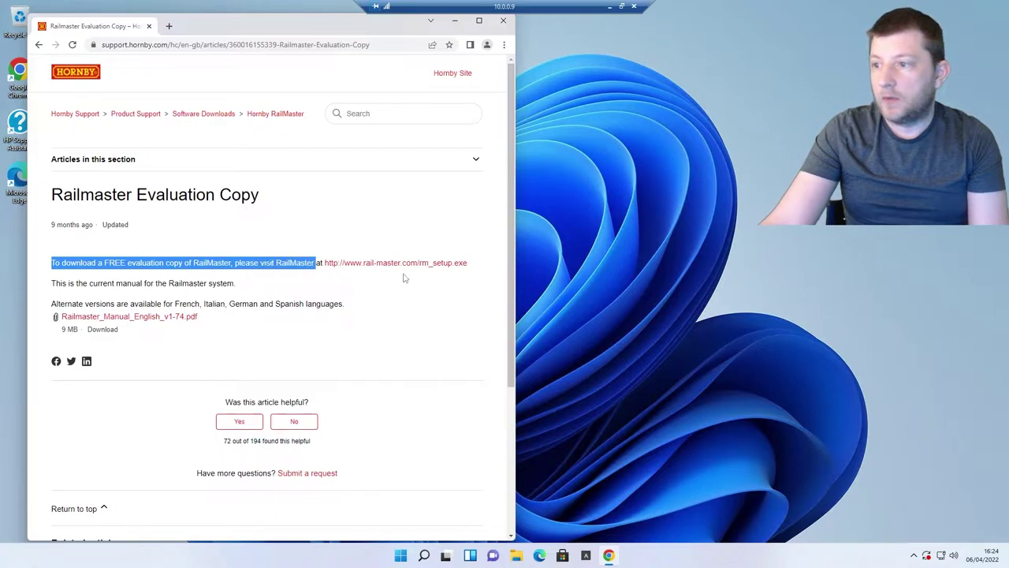
pyautogui.click(405, 267)
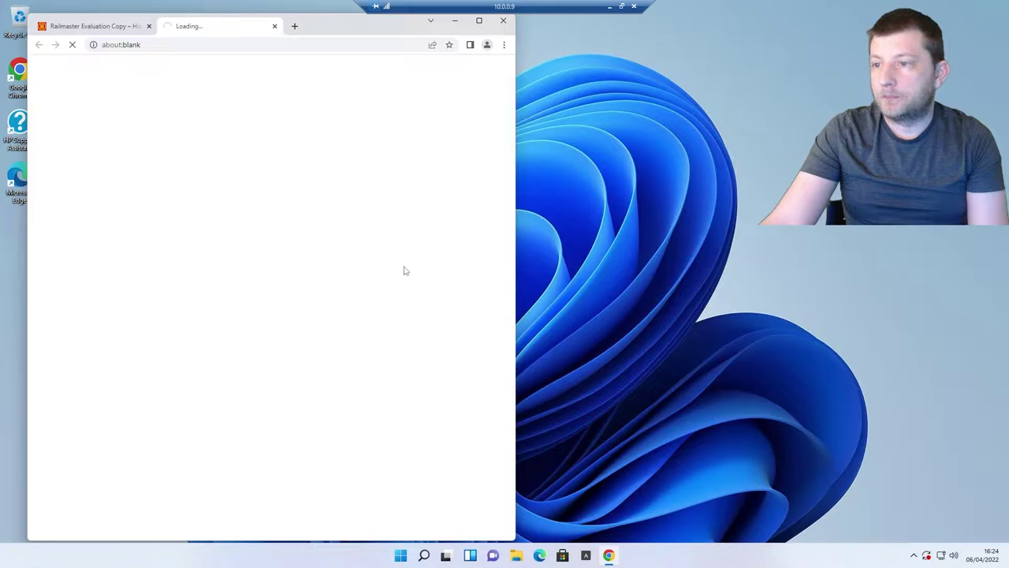
# - Open the Railmaster_Manual_English_v1-74.pdf manual from the support article and look over its first pages
pyautogui.click(92, 31)
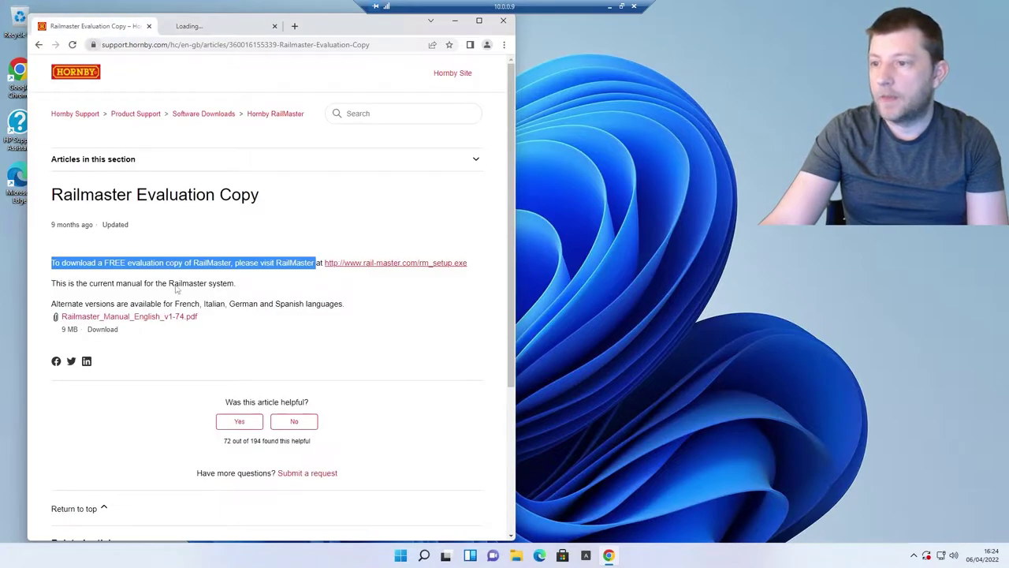
pyautogui.click(134, 316)
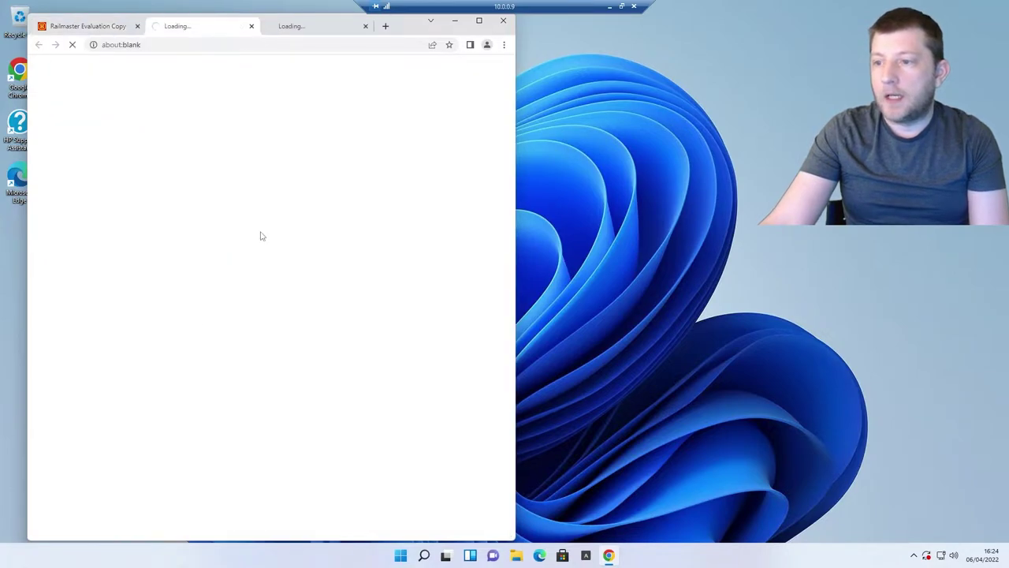
pyautogui.click(87, 525)
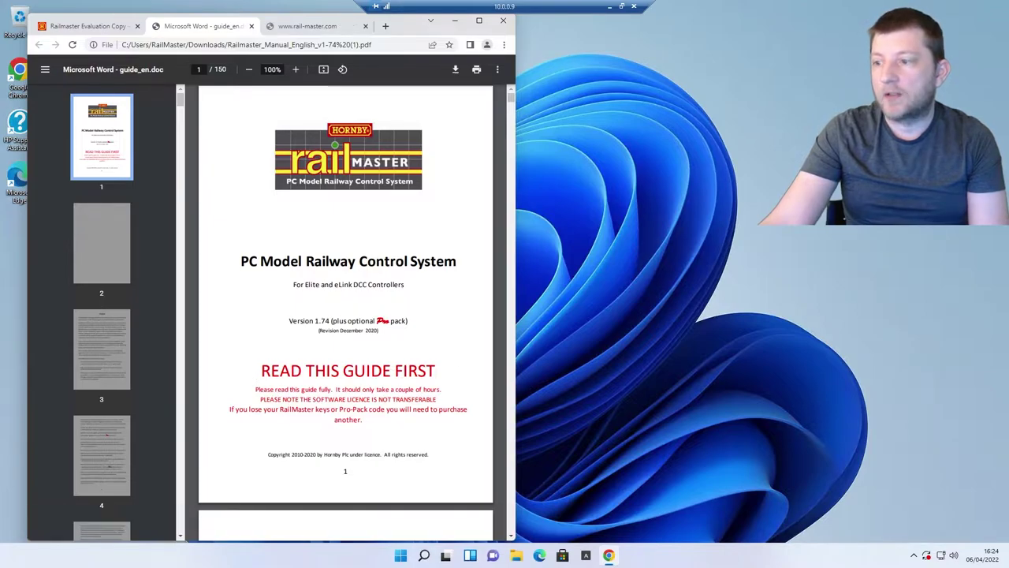
pyautogui.scroll(-3, 402, 370)
pyautogui.scroll(1, 399, 371)
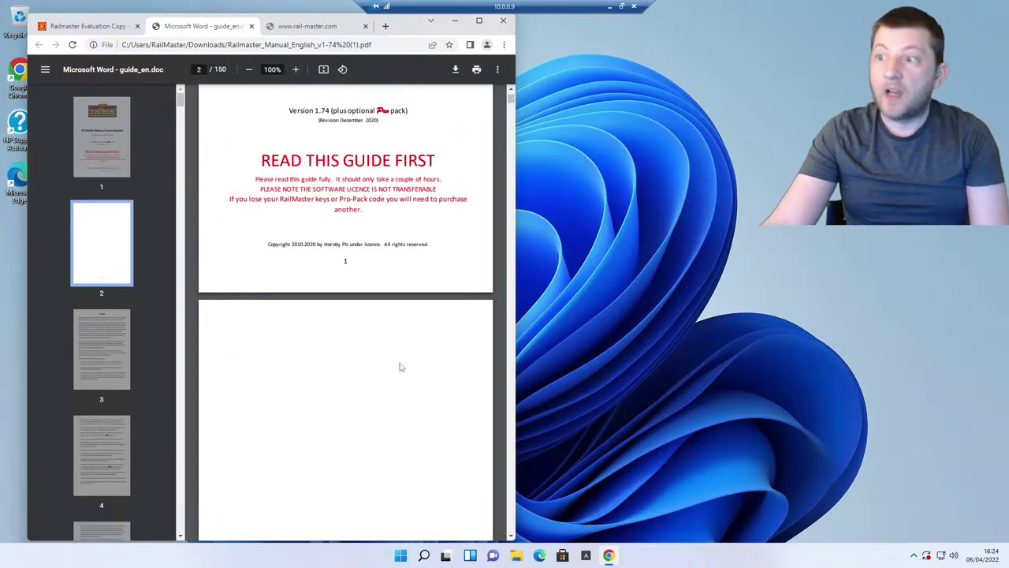
pyautogui.scroll(-2, 399, 370)
pyautogui.scroll(5, 397, 366)
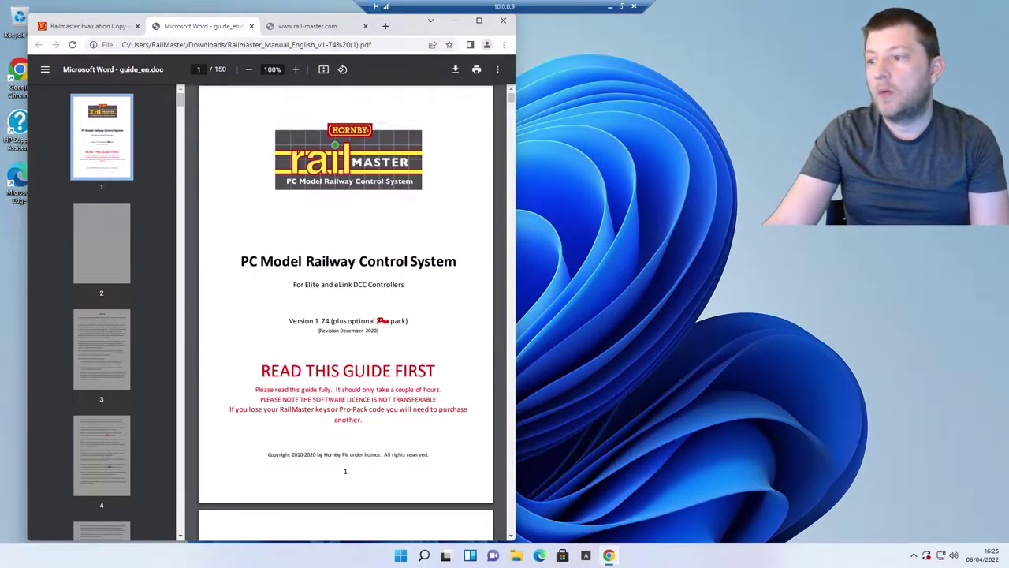
pyautogui.scroll(-3, 398, 367)
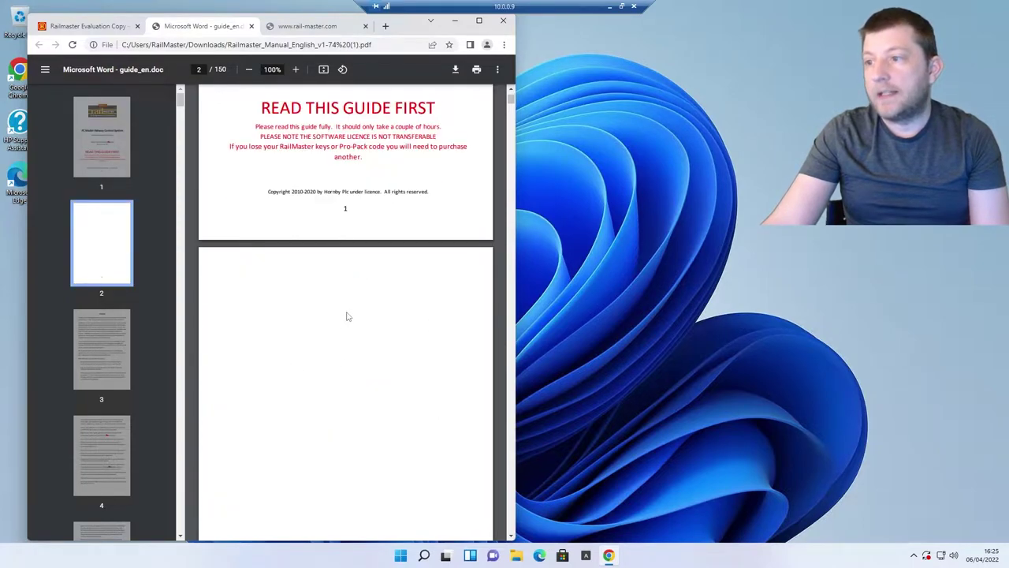
pyautogui.scroll(3, 347, 316)
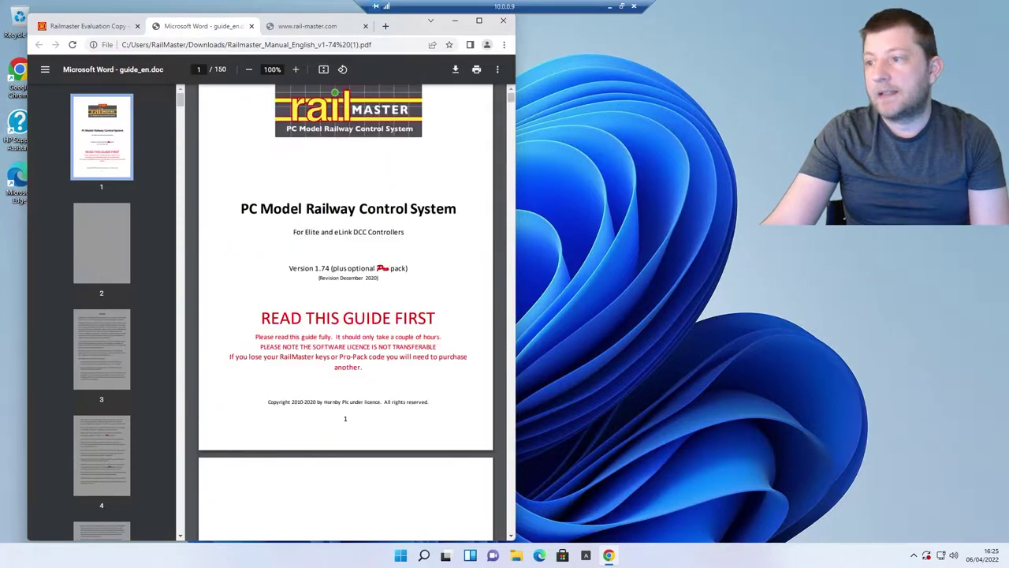
# - Return to the search results, open the forum thread on RailMaster Version 1.70 and look over its release notes
pyautogui.click(104, 26)
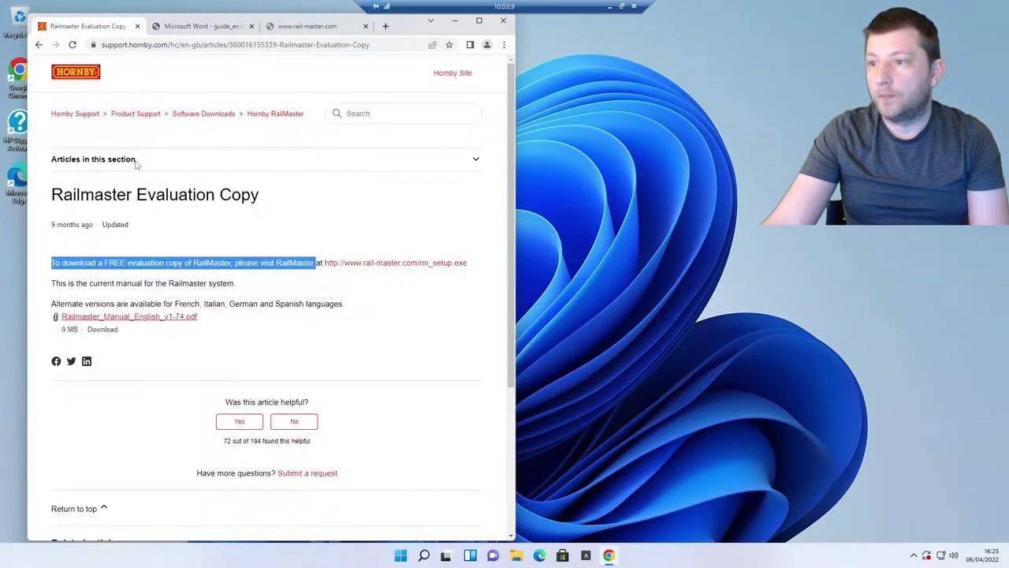
pyautogui.click(38, 45)
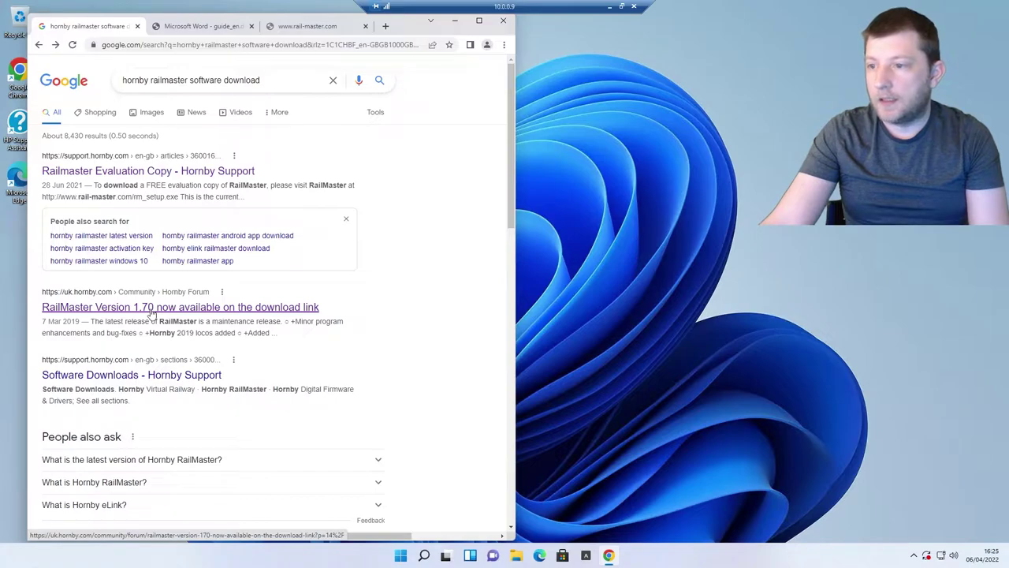
pyautogui.click(151, 309)
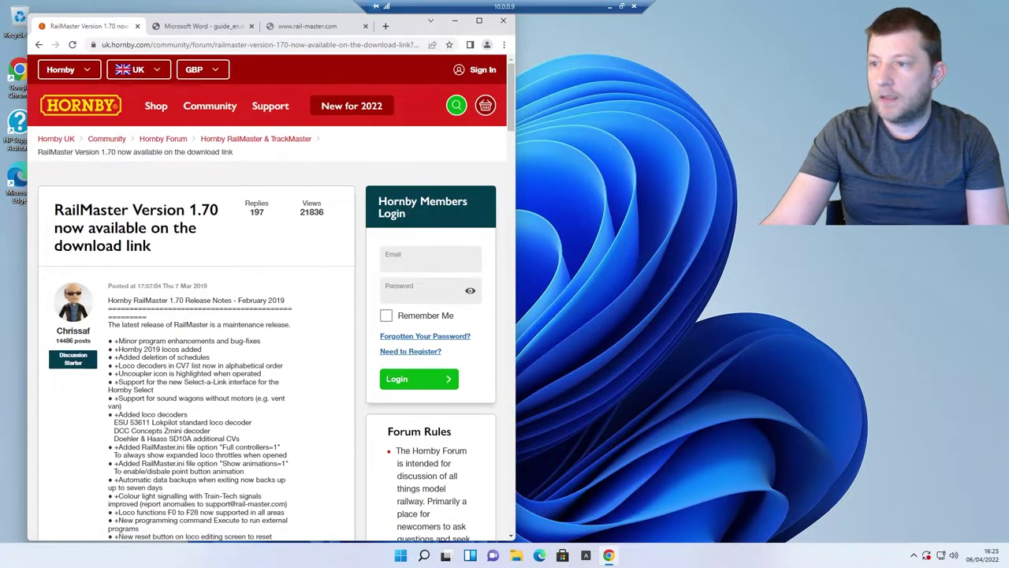
pyautogui.moveTo(51, 209); pyautogui.dragTo(186, 254)
pyautogui.click(226, 252)
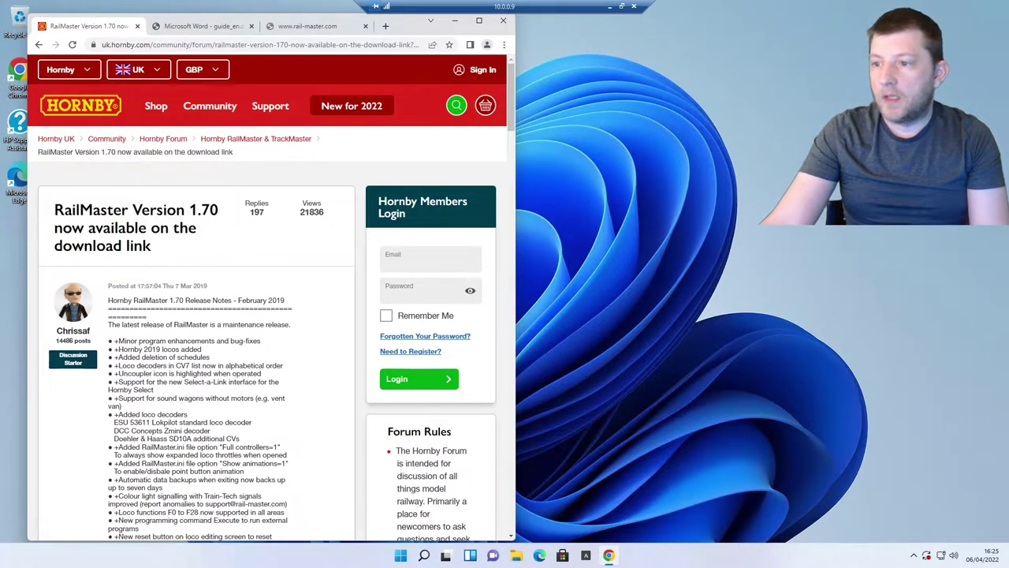
pyautogui.scroll(-2, 228, 249)
pyautogui.scroll(2, 231, 245)
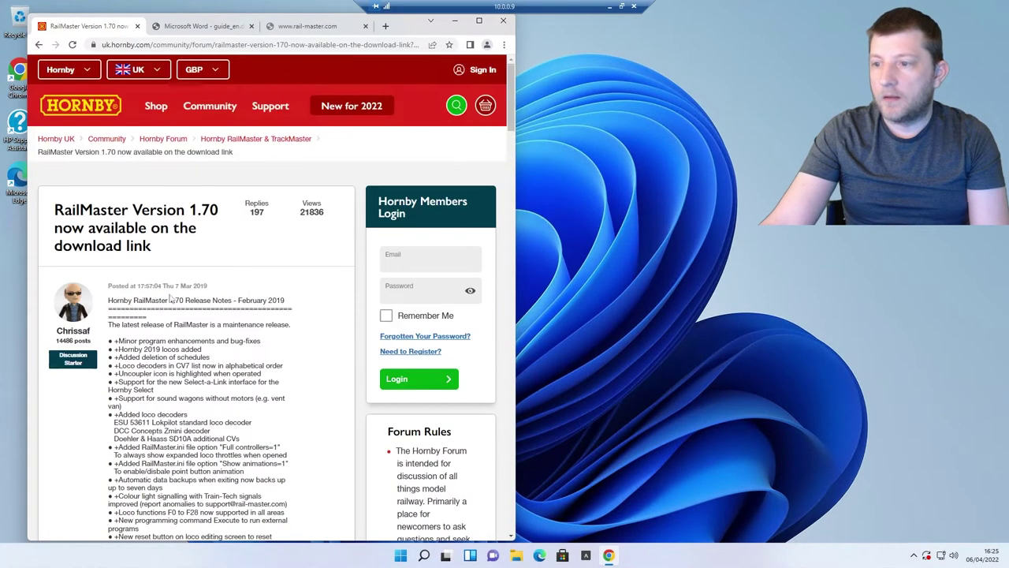
# - Open the thread on the RailMaster Setup file download back-up location in the Hornby RailMaster & TrackMaster forum
pyautogui.click(261, 147)
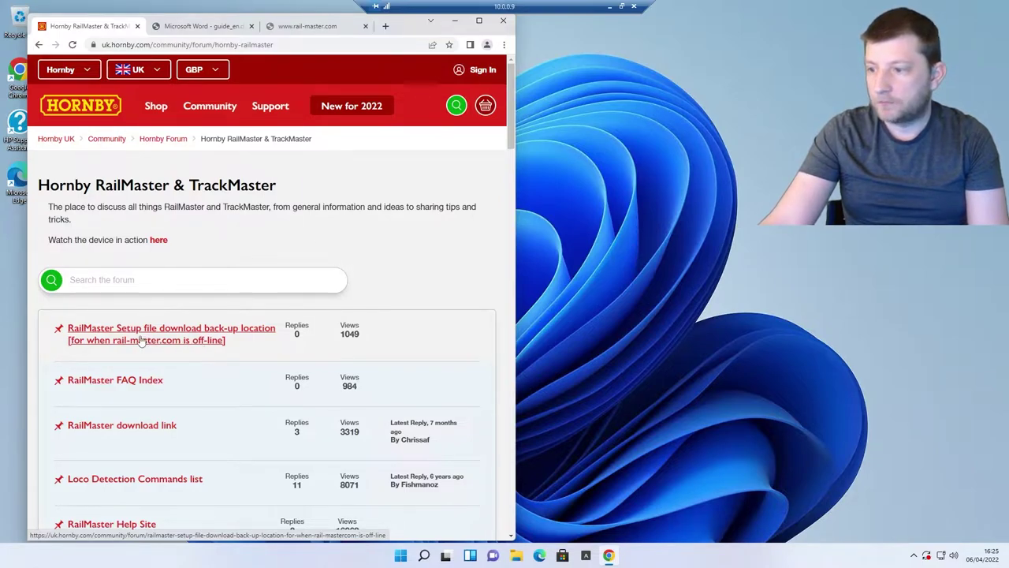
pyautogui.click(141, 340)
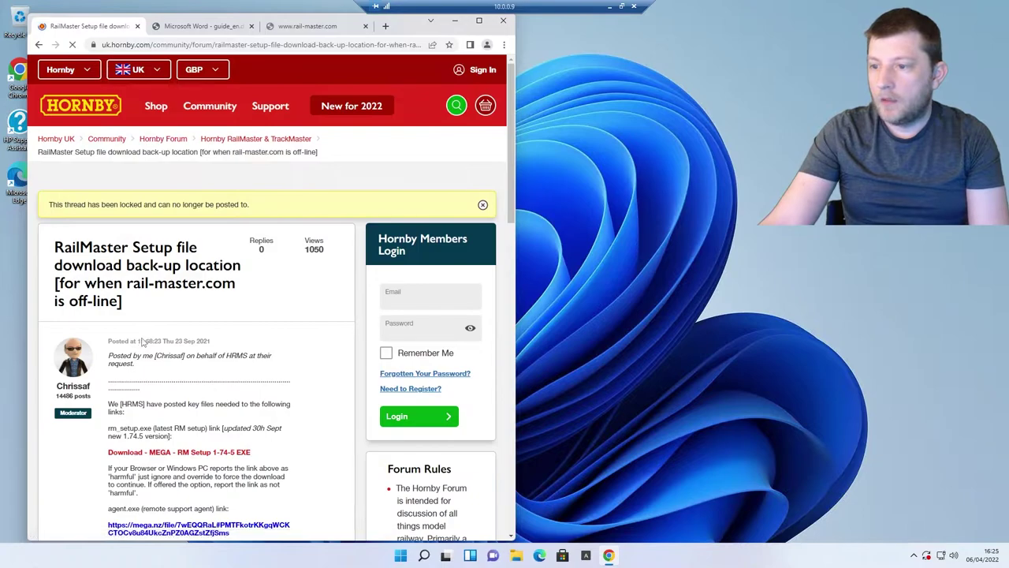
pyautogui.scroll(-3, 193, 204)
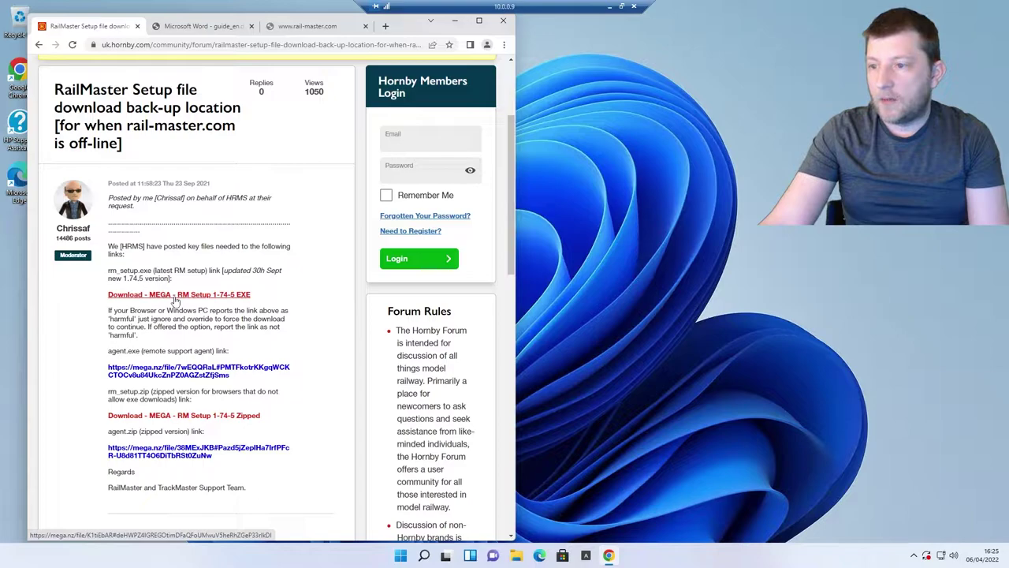
# - Open the MEGA download page for RM Setup 1-74-5 EXE, check the rm_setup.exe file details, and return to the forum thread
pyautogui.click(175, 298)
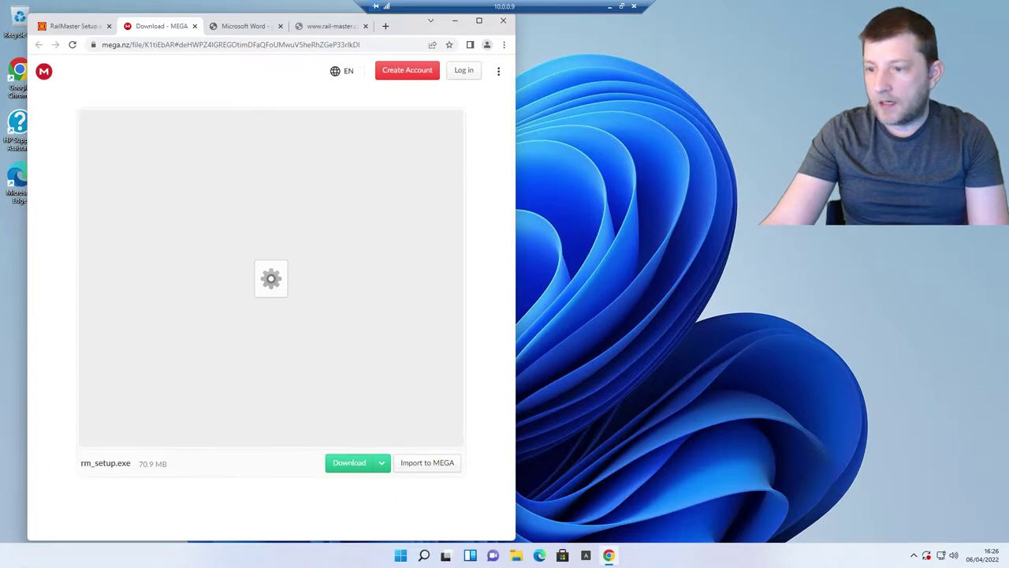
pyautogui.moveTo(136, 464); pyautogui.dragTo(81, 463)
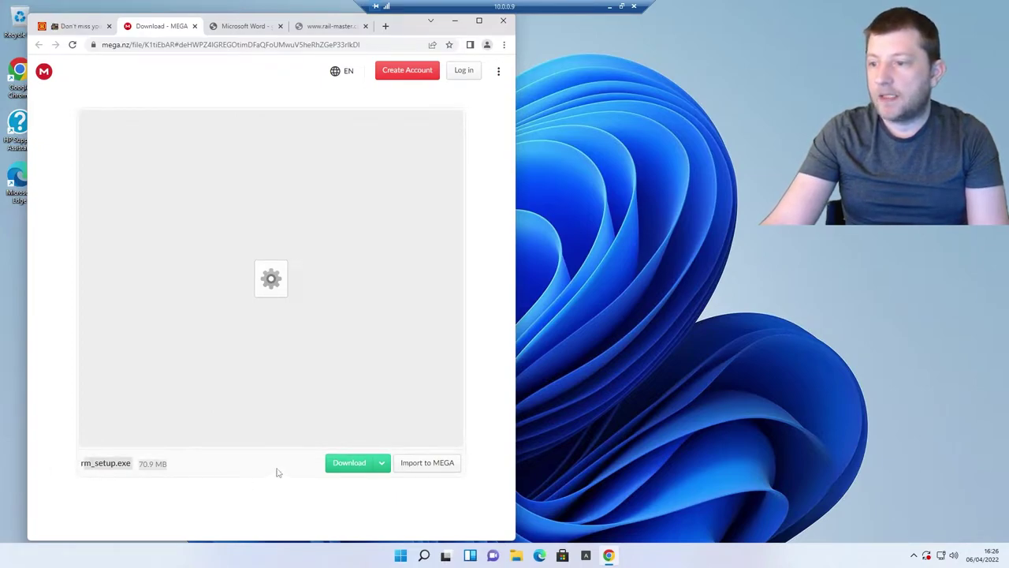
pyautogui.click(90, 34)
pyautogui.scroll(2, 155, 107)
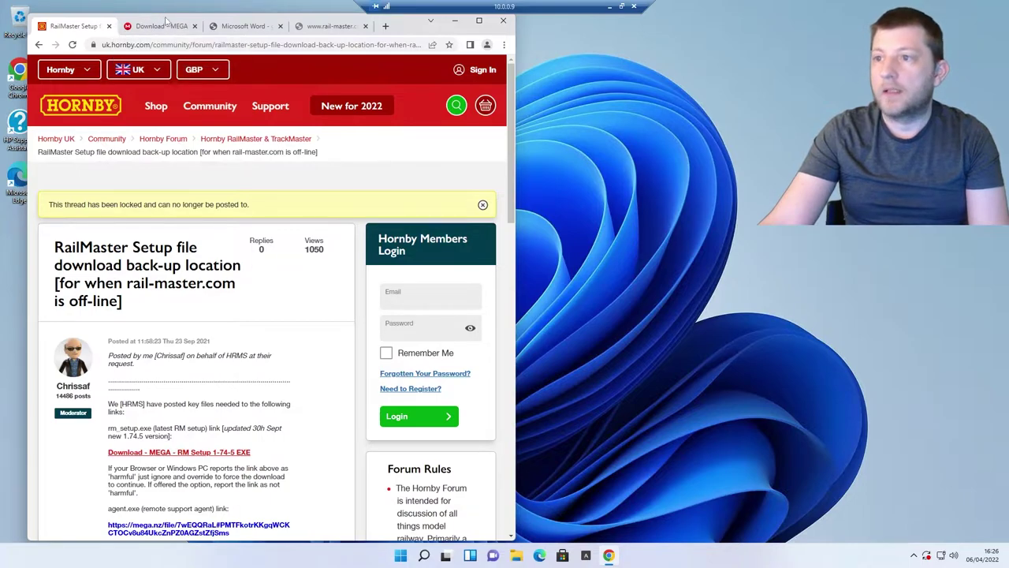
# - Download rm_setup.exe from the MEGA page and keep the blocked file anyway in Chrome's downloads list
pyautogui.click(162, 27)
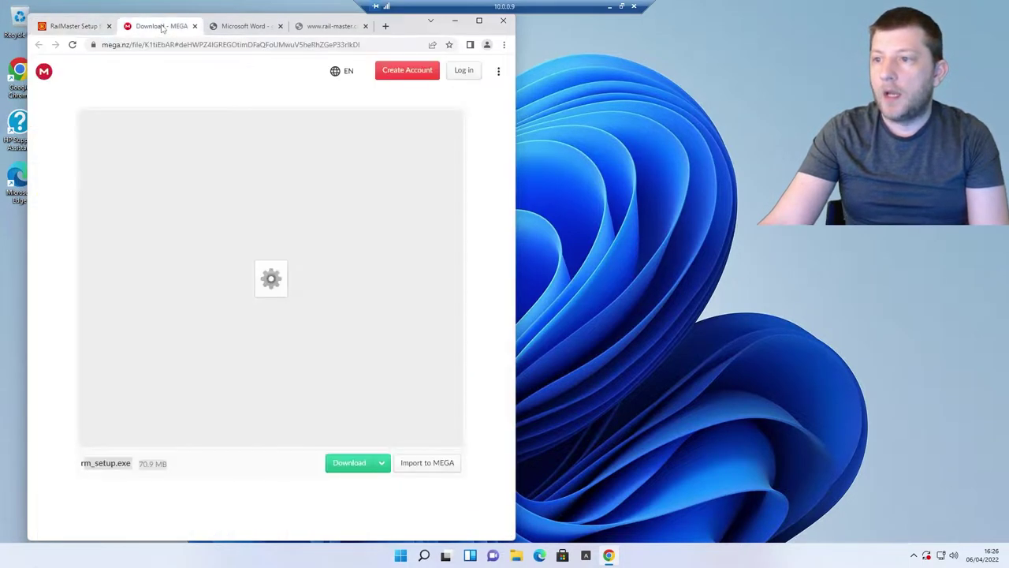
pyautogui.click(350, 466)
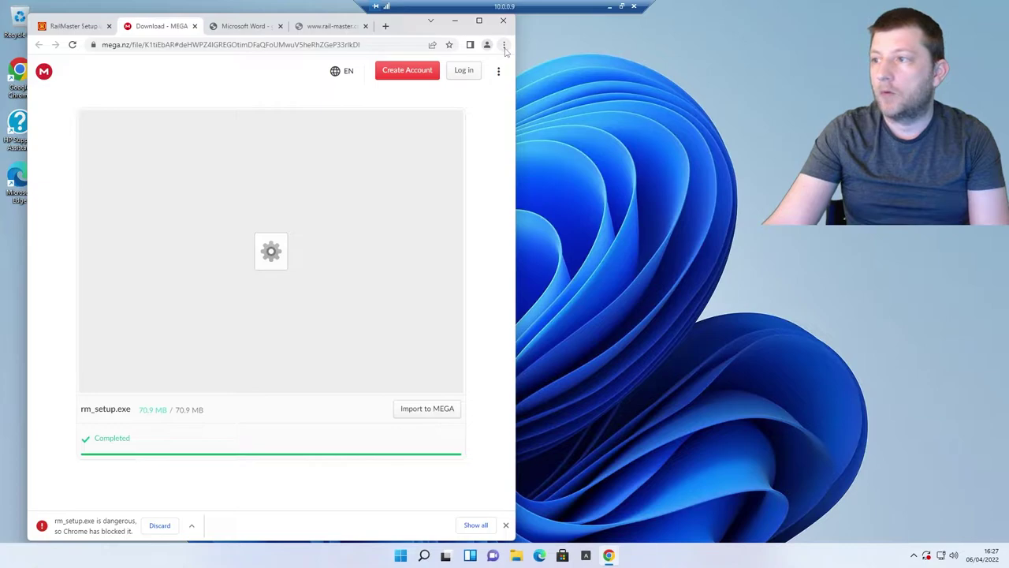
pyautogui.click(504, 45)
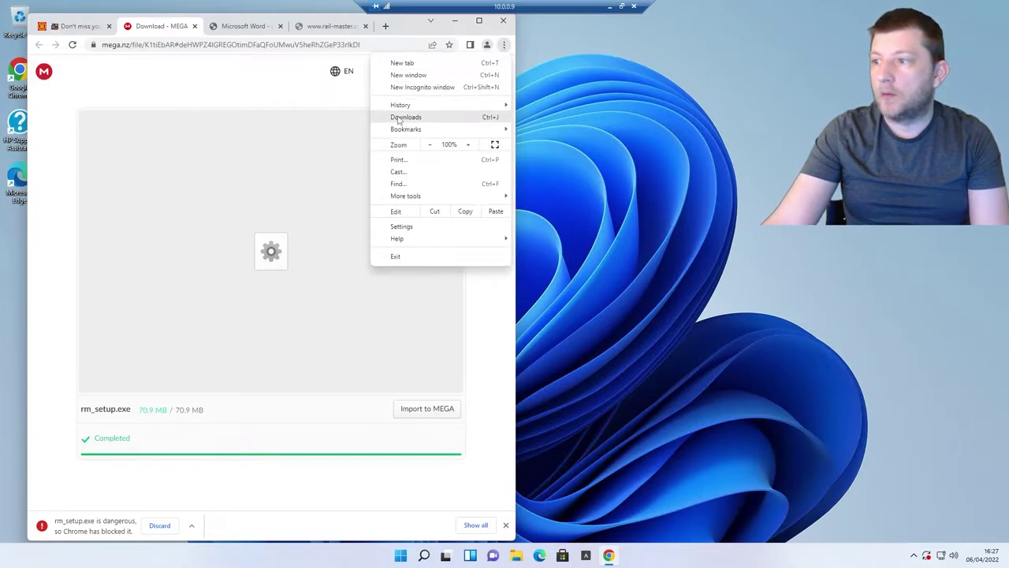
pyautogui.click(399, 117)
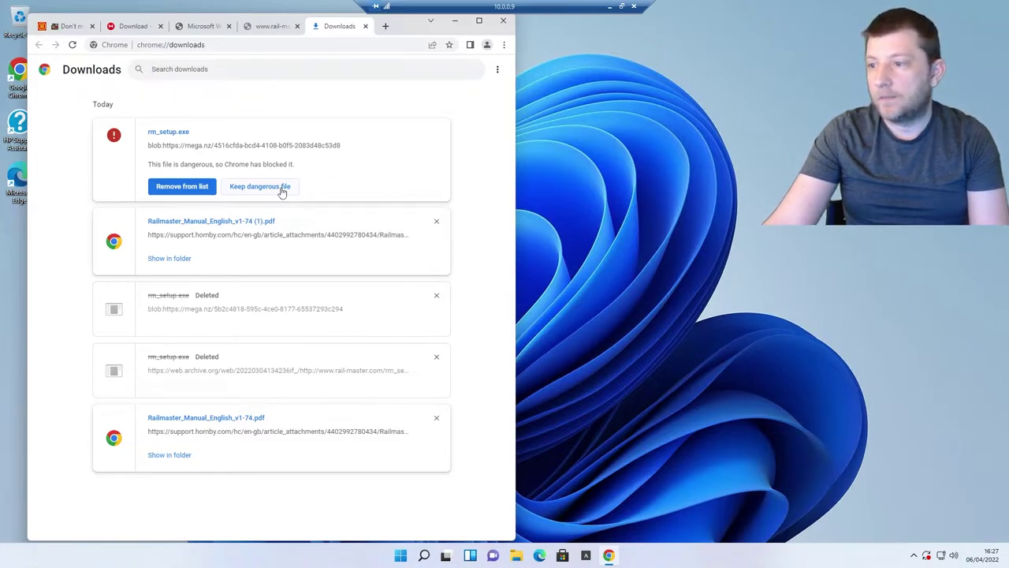
pyautogui.click(282, 190)
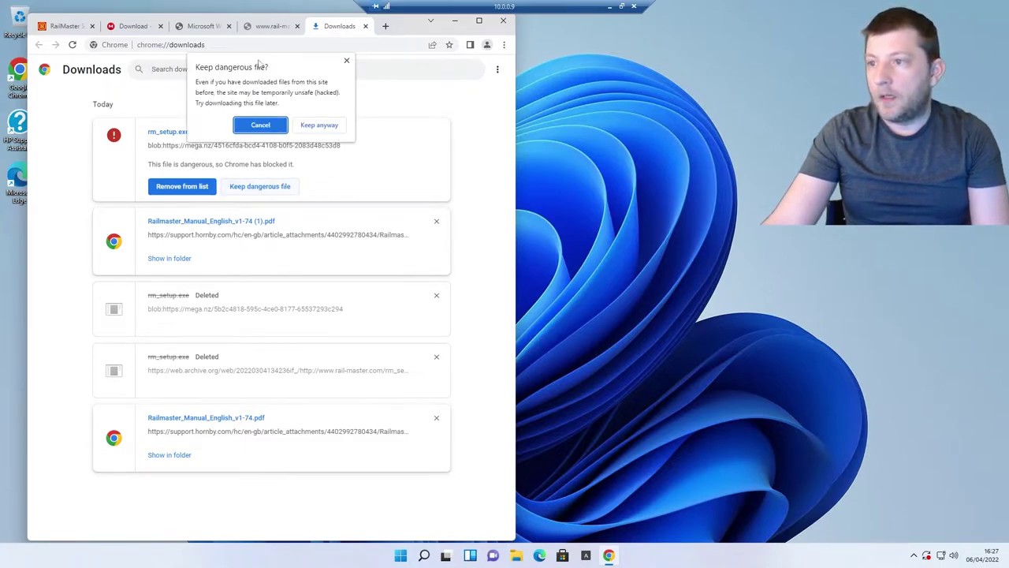
pyautogui.click(313, 126)
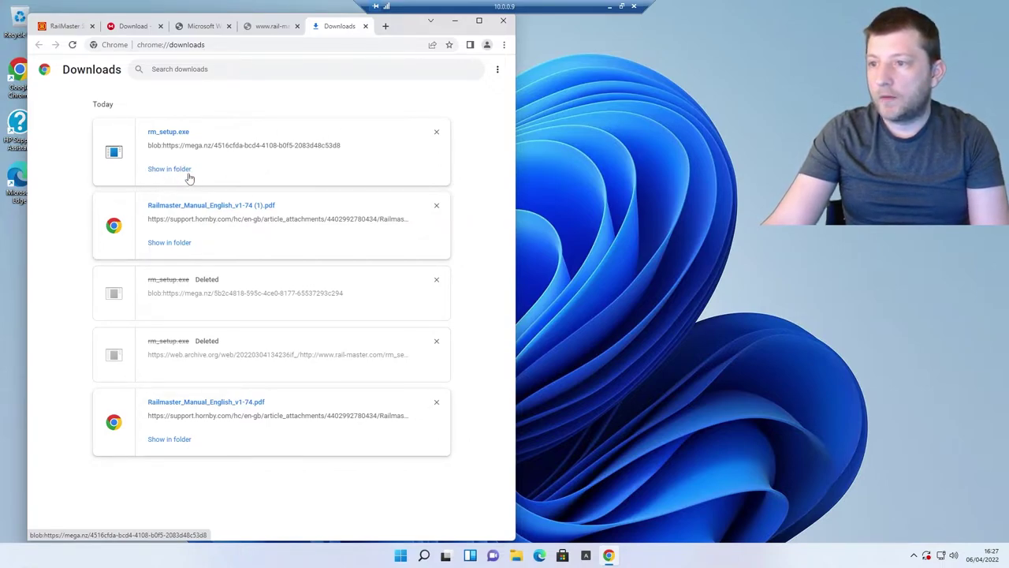
# - Open the Downloads folder in File Explorer and launch the rm_setup application
pyautogui.click(514, 555)
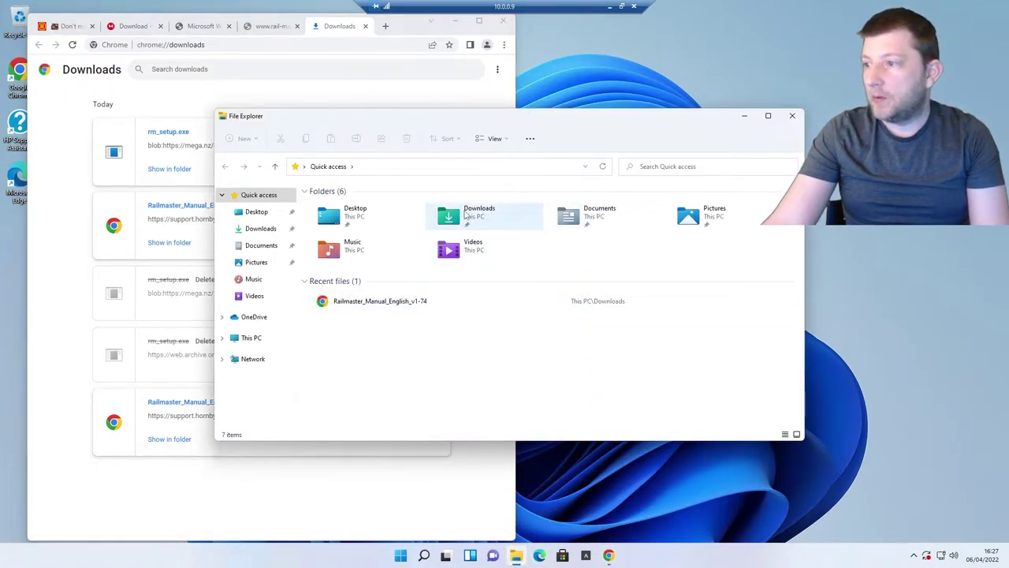
pyautogui.click(454, 217)
pyautogui.doubleClick(454, 217)
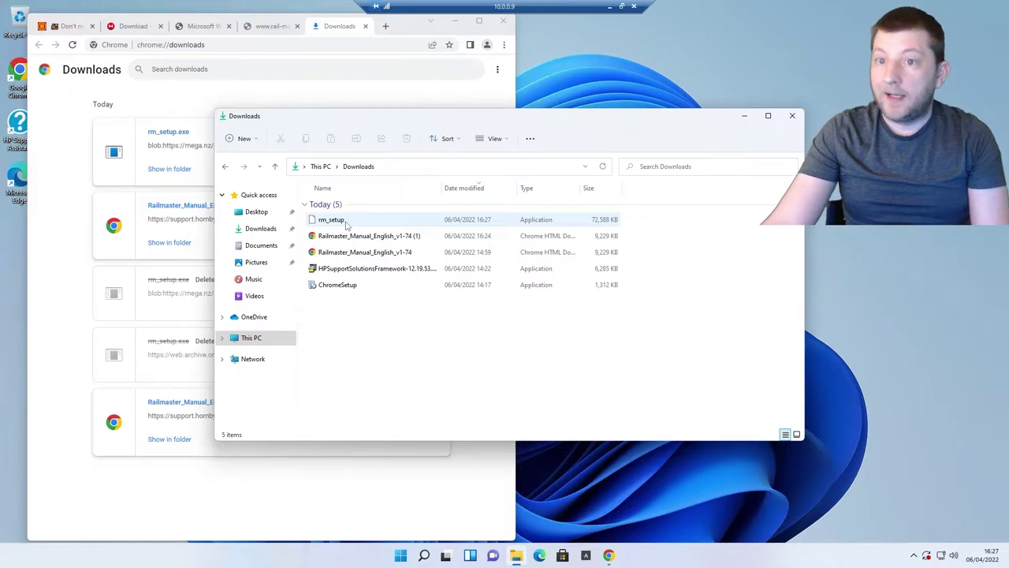
pyautogui.moveTo(346, 225)
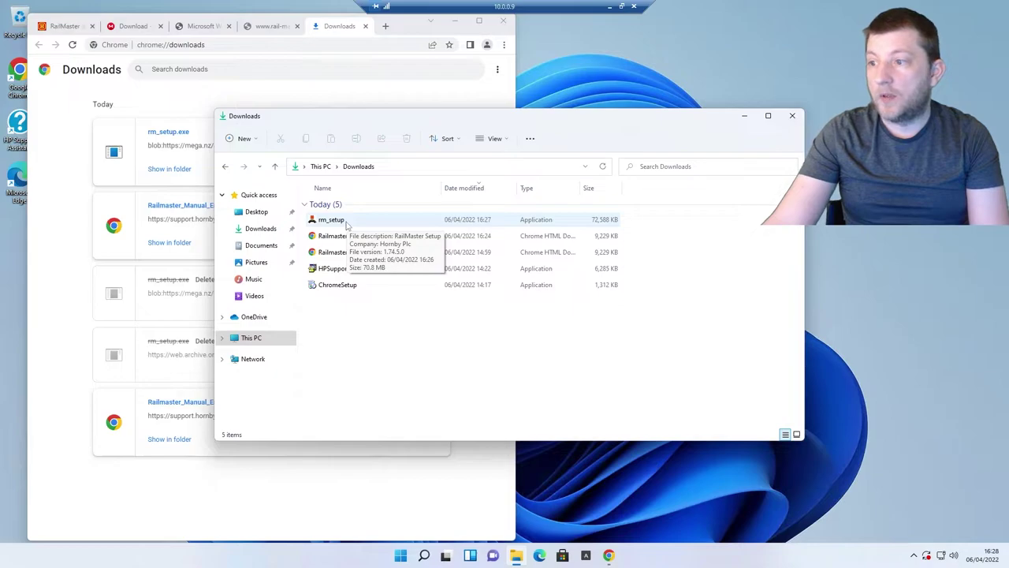
pyautogui.doubleClick(346, 225)
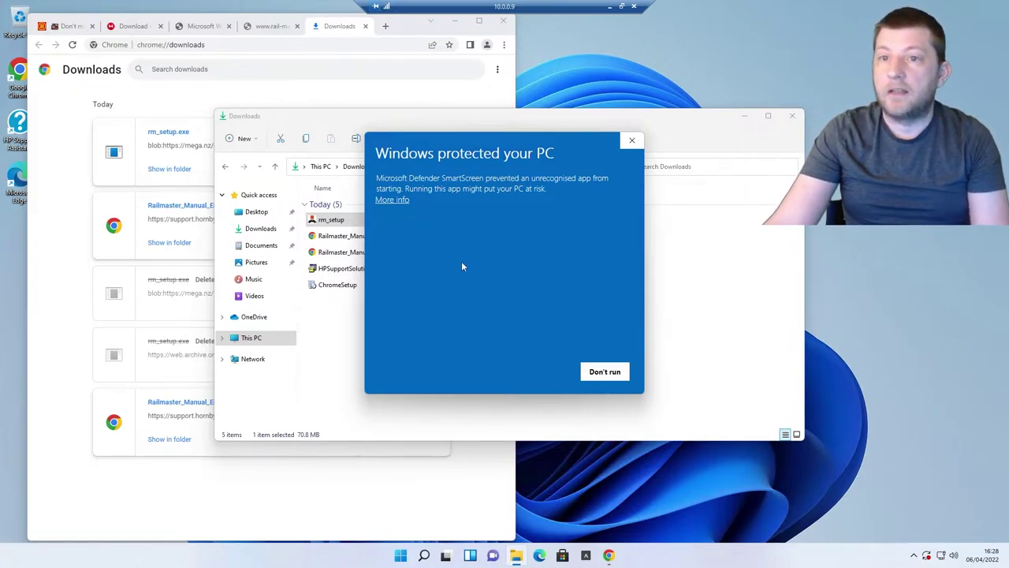
# - Review the application and publisher details, allow rm_setup.exe through SmartScreen and User Account Control, and close the browser window
pyautogui.click(393, 201)
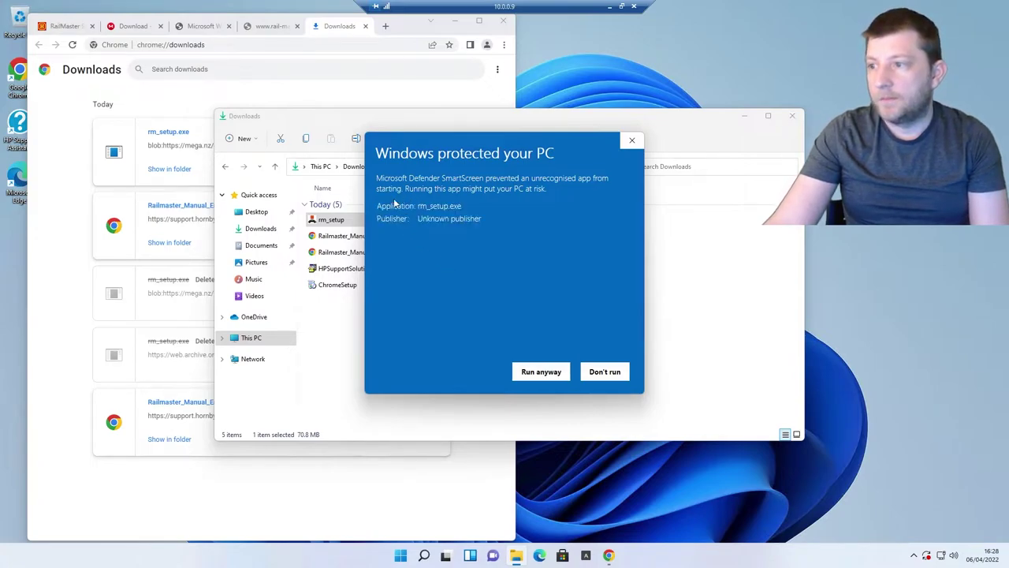
pyautogui.moveTo(378, 206); pyautogui.dragTo(479, 207)
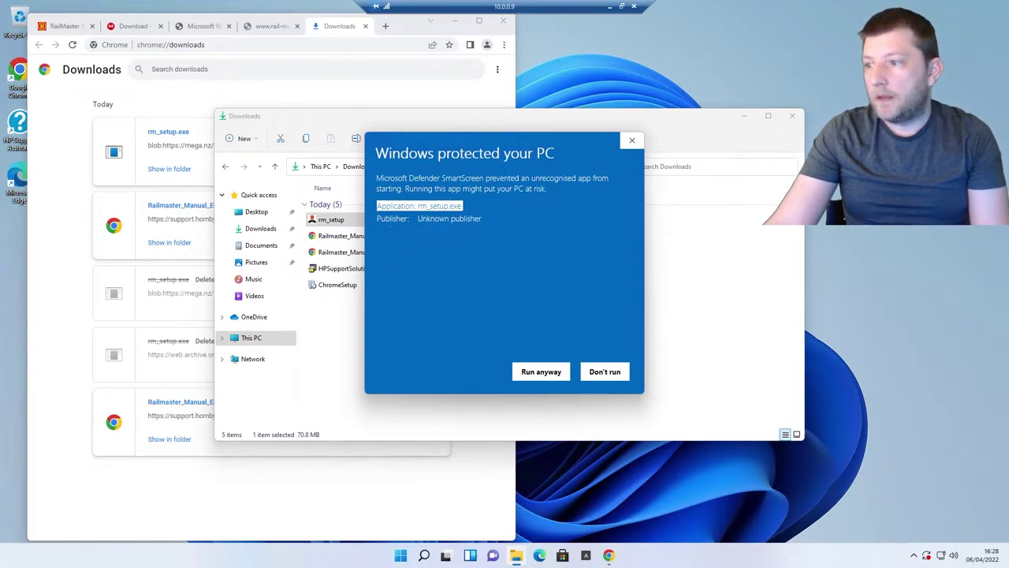
pyautogui.moveTo(418, 218); pyautogui.dragTo(495, 222)
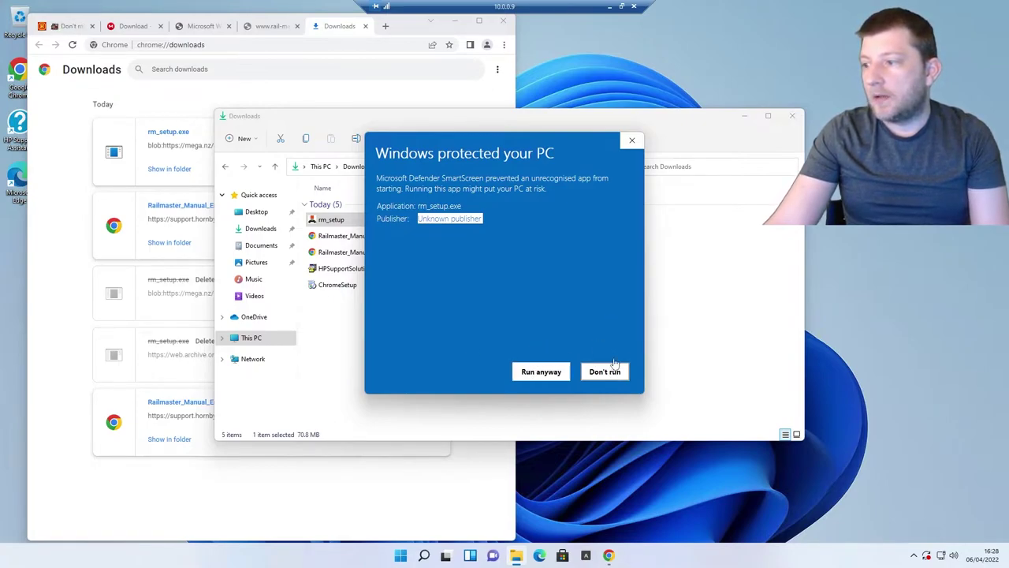
pyautogui.click(525, 375)
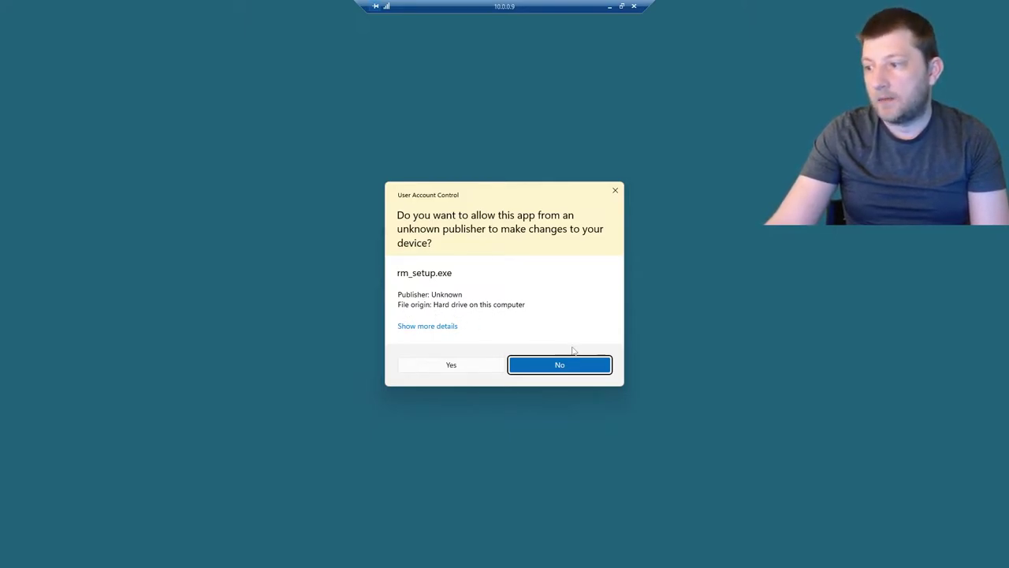
pyautogui.click(427, 328)
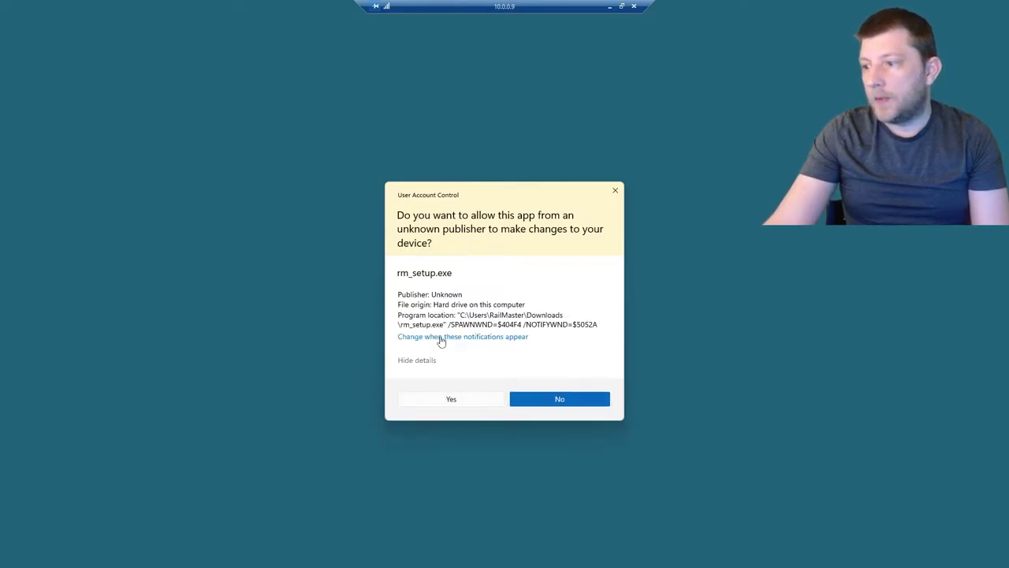
pyautogui.click(450, 400)
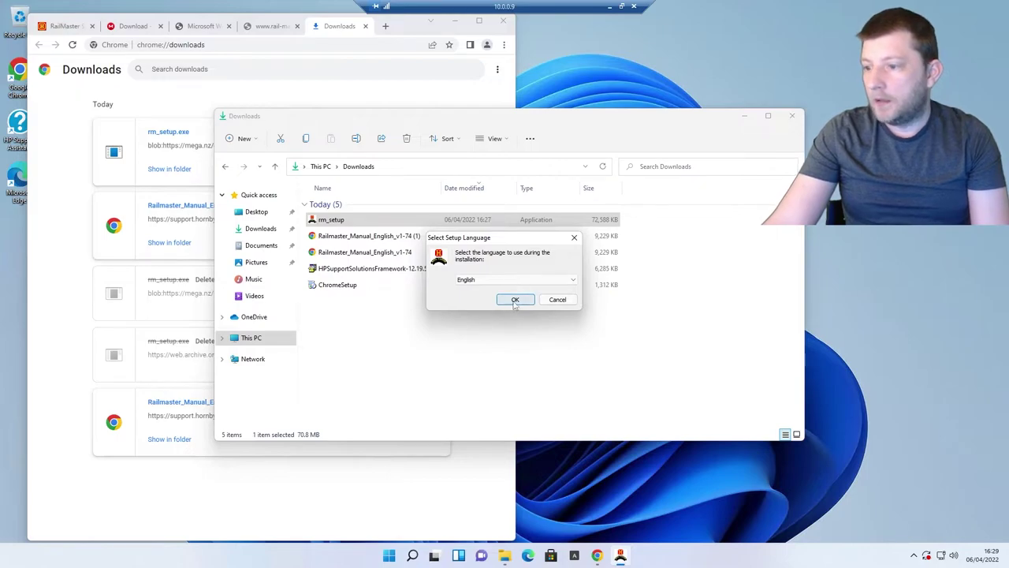
pyautogui.click(505, 26)
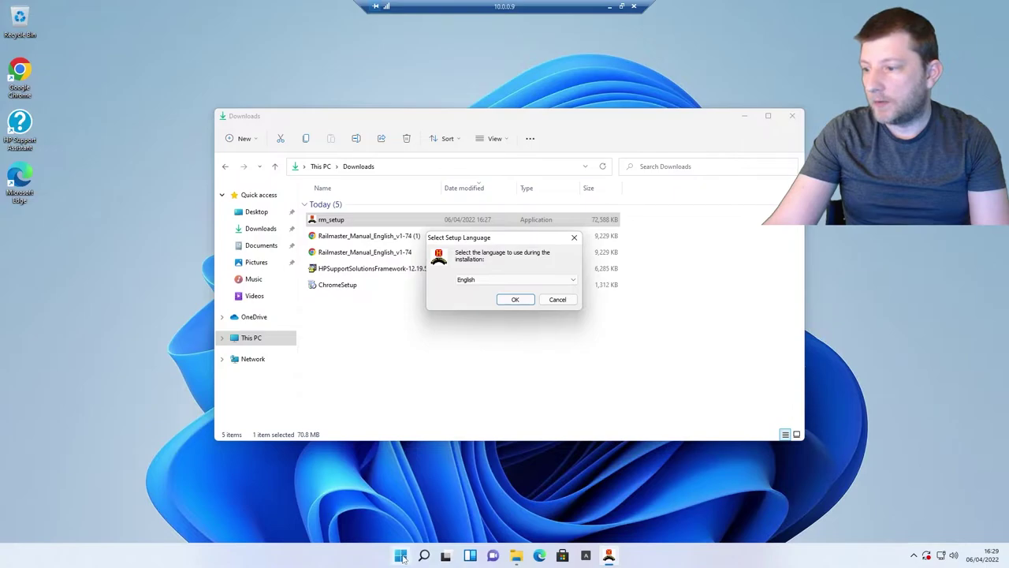
pyautogui.rightClick(401, 556)
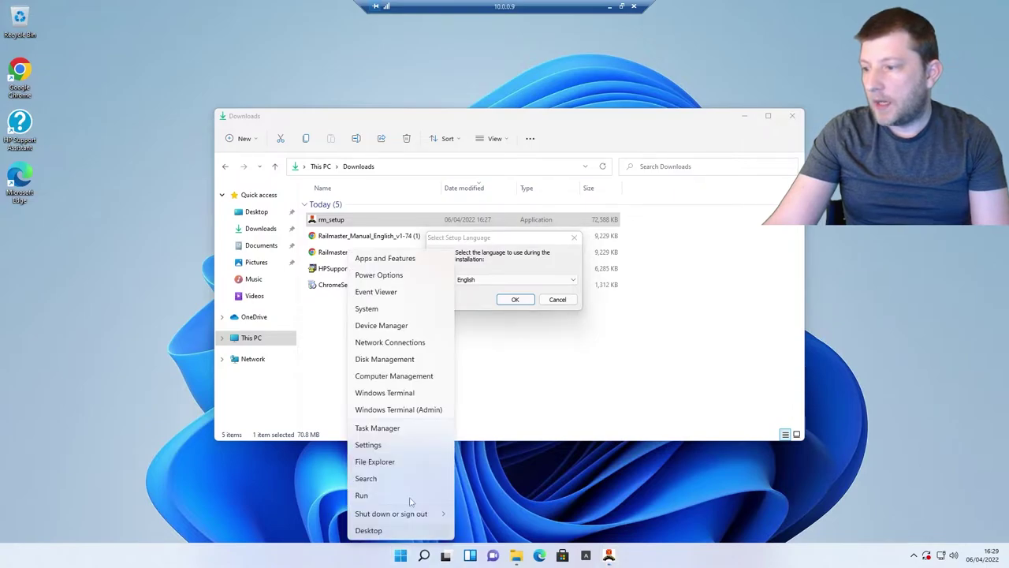
pyautogui.click(394, 359)
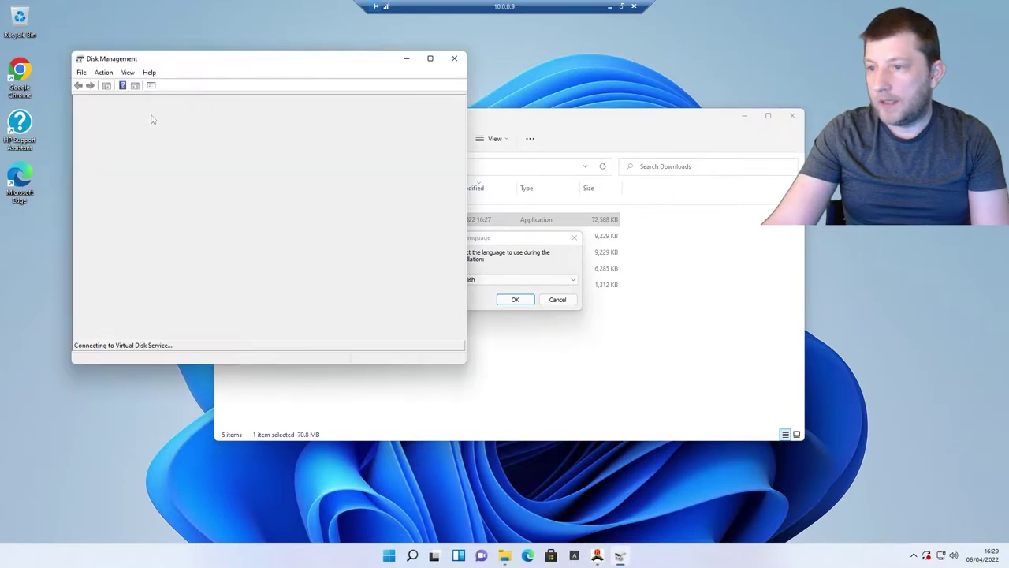
pyautogui.moveTo(208, 63); pyautogui.dragTo(145, 233)
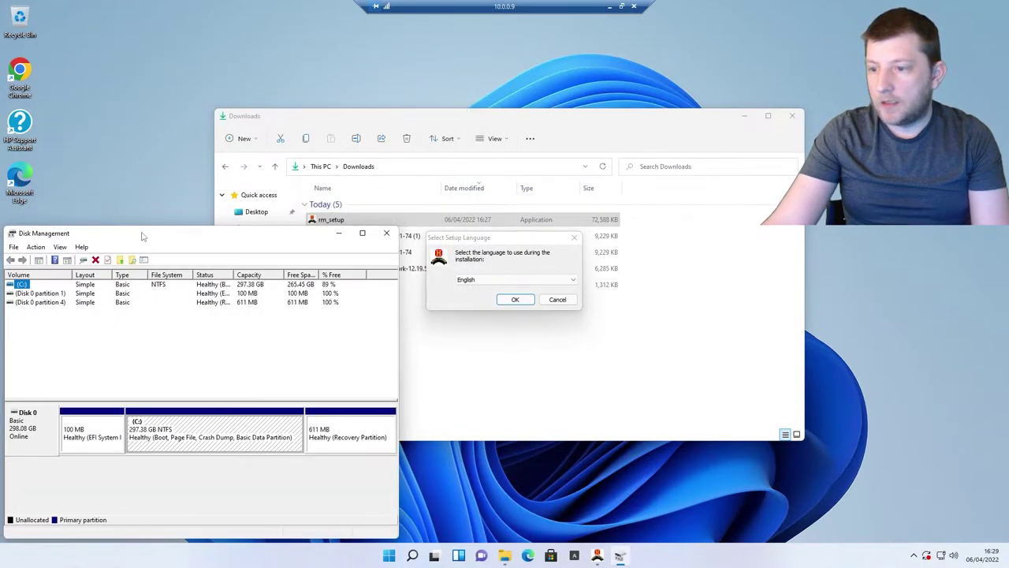
pyautogui.click(384, 233)
# - Open Device Manager, place its window beside the setup dialog and expand Ports (COM & LPT)
pyautogui.rightClick(403, 558)
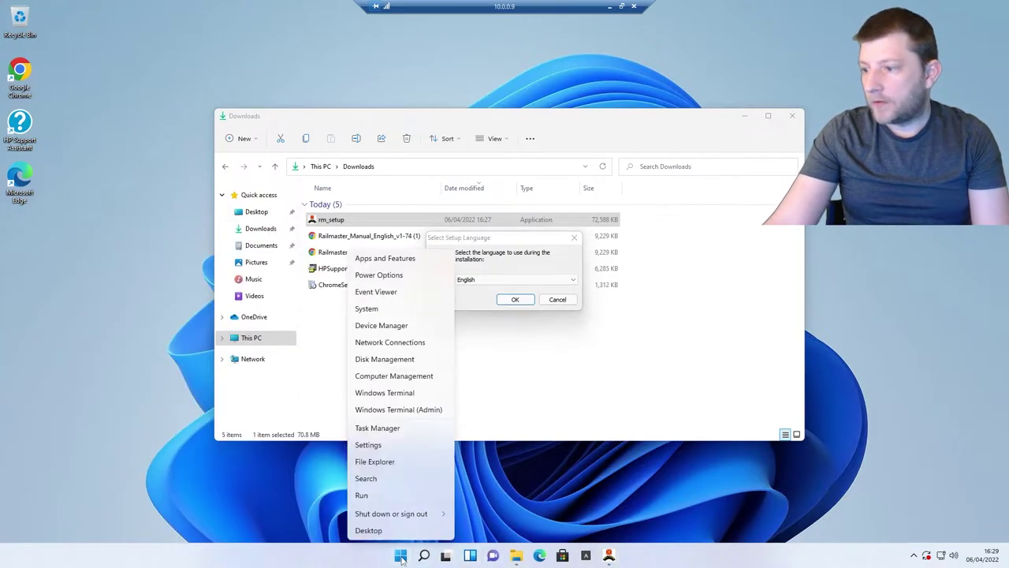
pyautogui.click(394, 331)
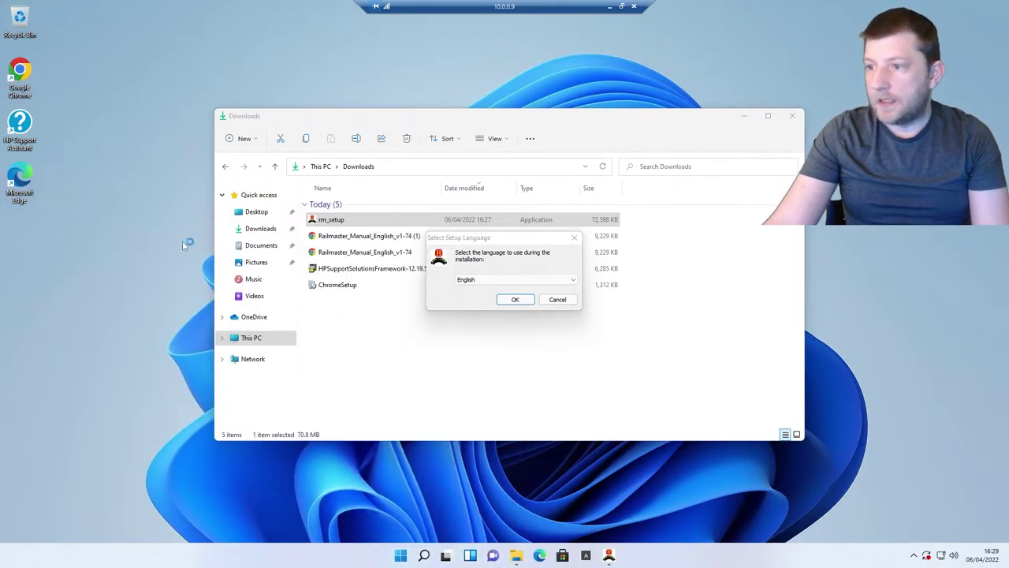
pyautogui.moveTo(196, 31); pyautogui.dragTo(158, 252)
pyautogui.doubleClick(72, 416)
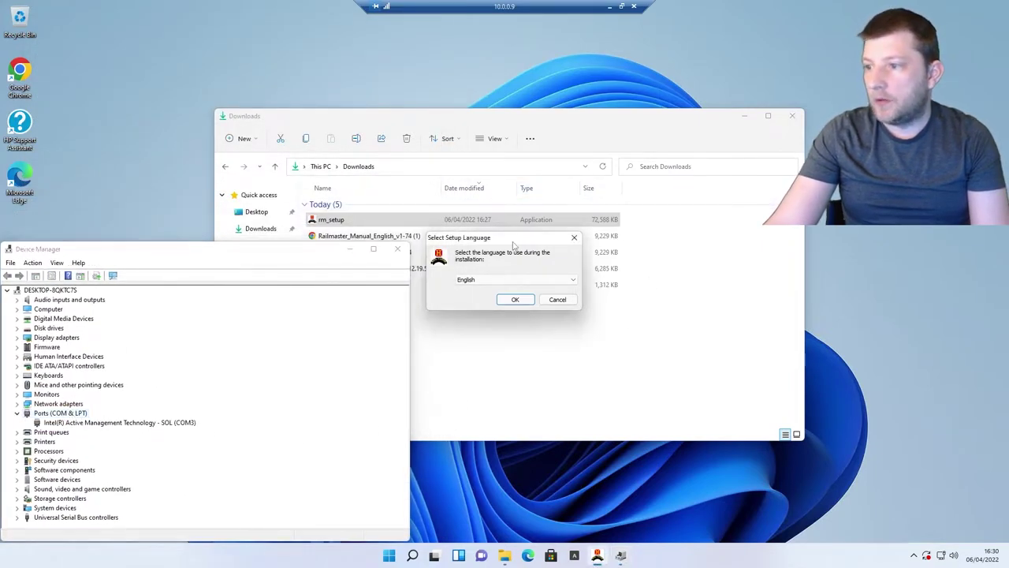
# - Confirm English as the setup language and close the Downloads folder window
pyautogui.click(515, 301)
pyautogui.click(517, 305)
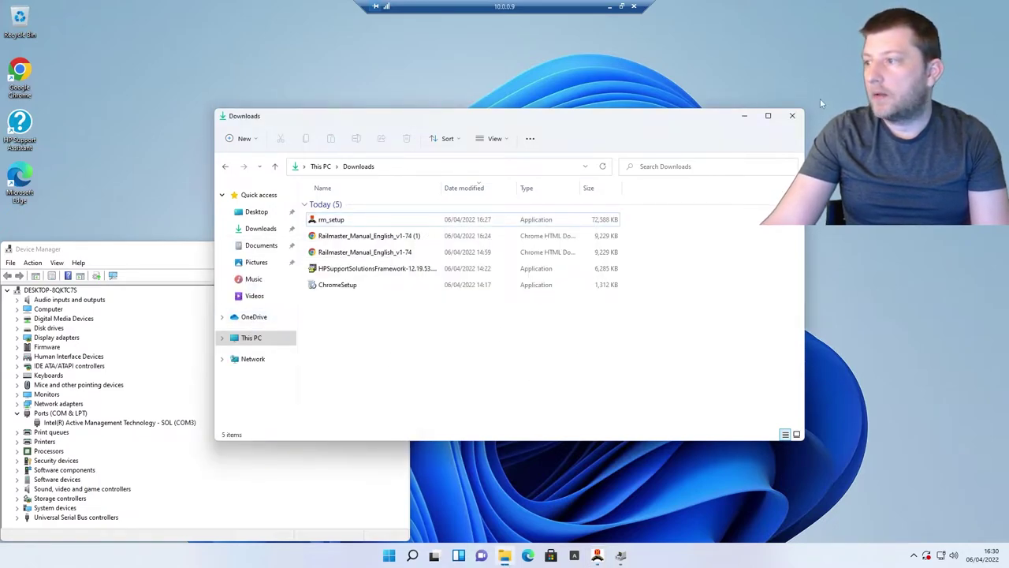
pyautogui.click(792, 115)
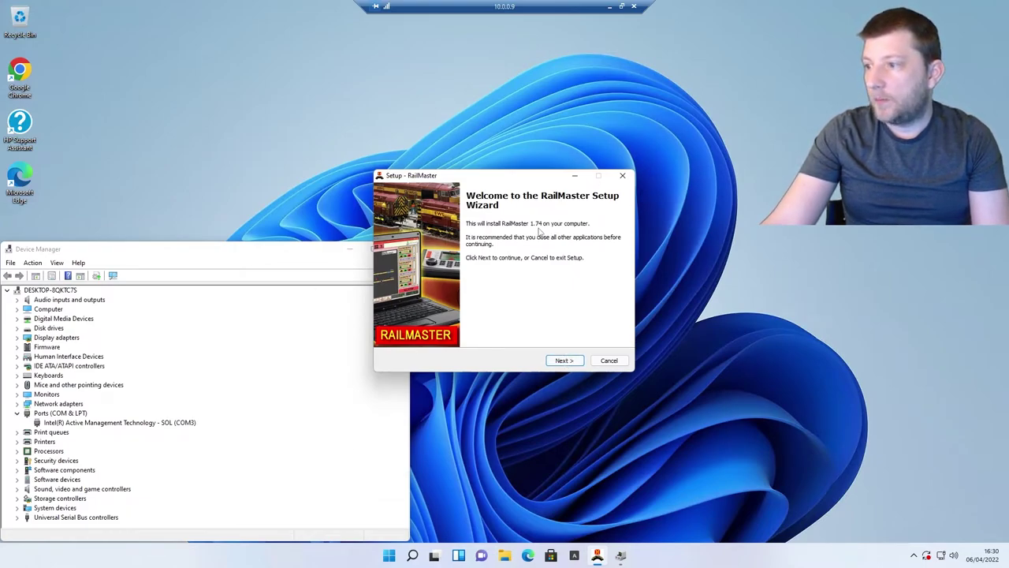
# - Continue past the RailMaster setup welcome page, look over the licence agreement and accept it
pyautogui.click(564, 361)
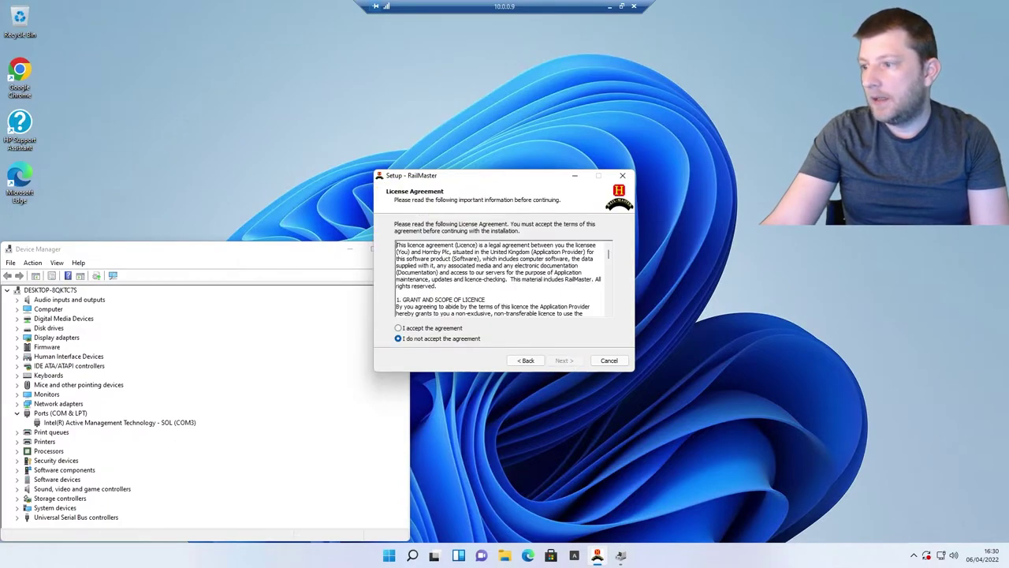
pyautogui.click(415, 329)
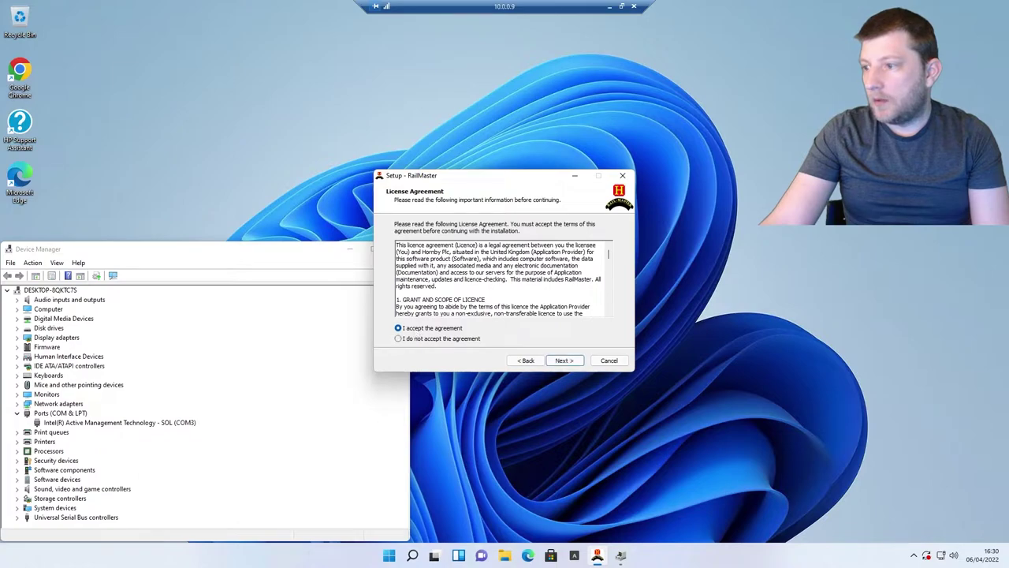
pyautogui.moveTo(610, 256); pyautogui.dragTo(608, 336)
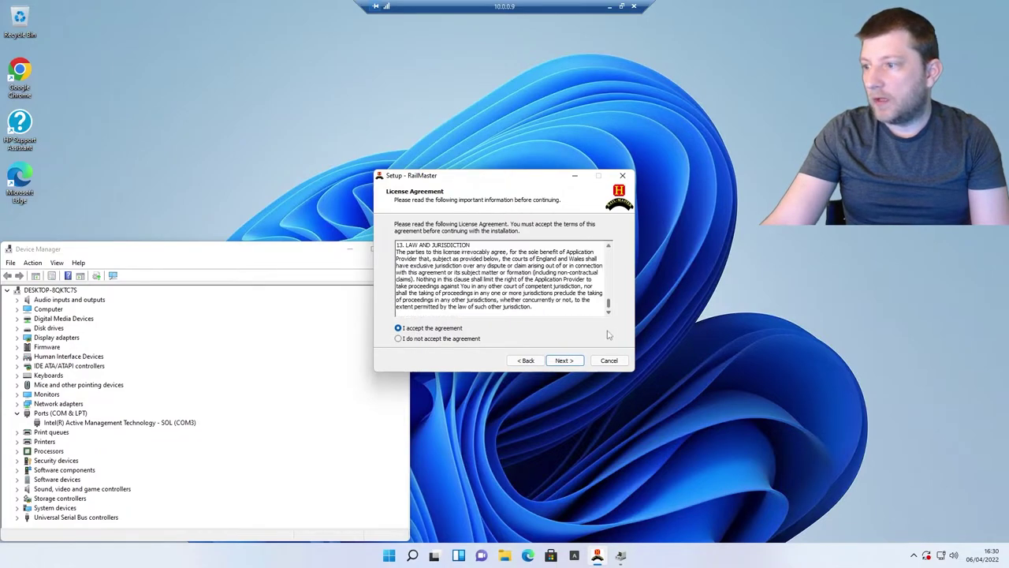
pyautogui.scroll(10, 608, 335)
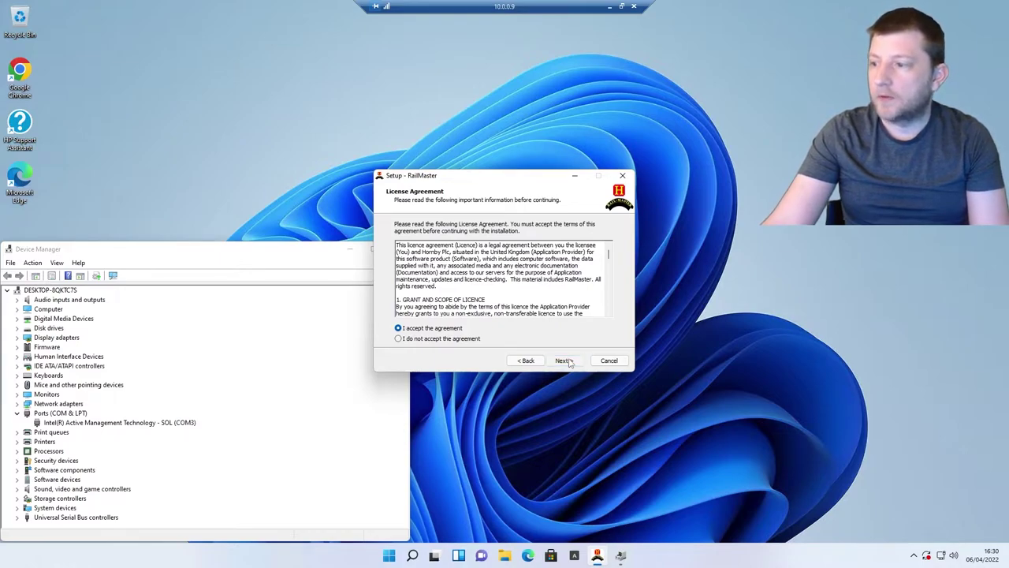
pyautogui.click(563, 361)
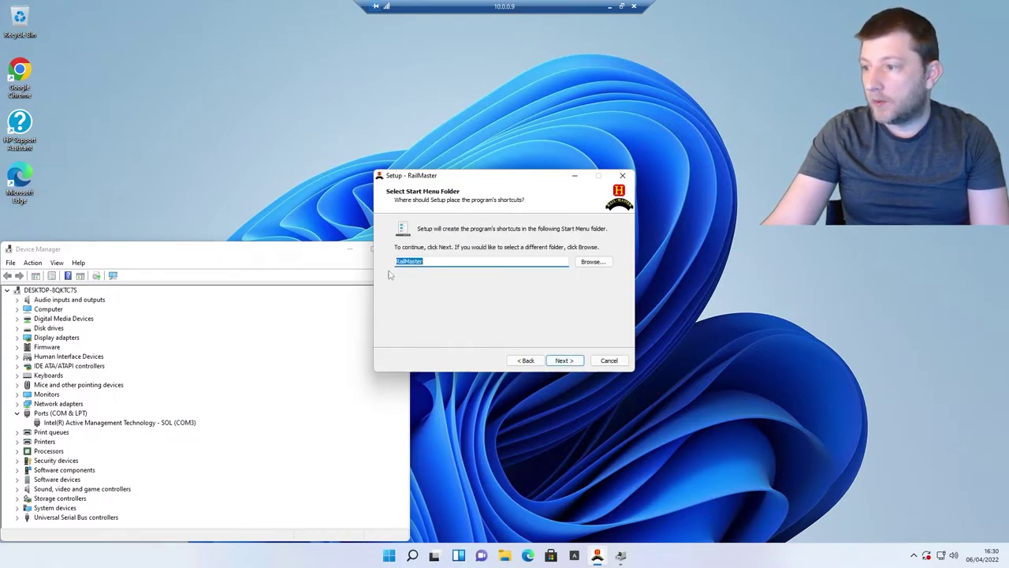
# - Install RailMaster with the RailMaster Start Menu folder and all additional icons and English guides, finish setup, and move Device Manager clear of the desktop icons
pyautogui.click(564, 360)
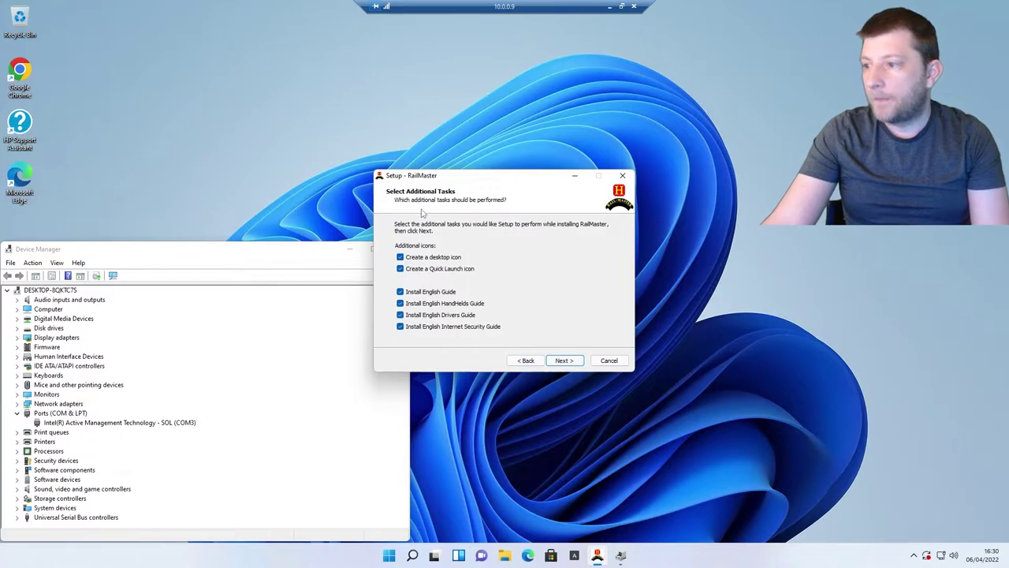
pyautogui.click(563, 360)
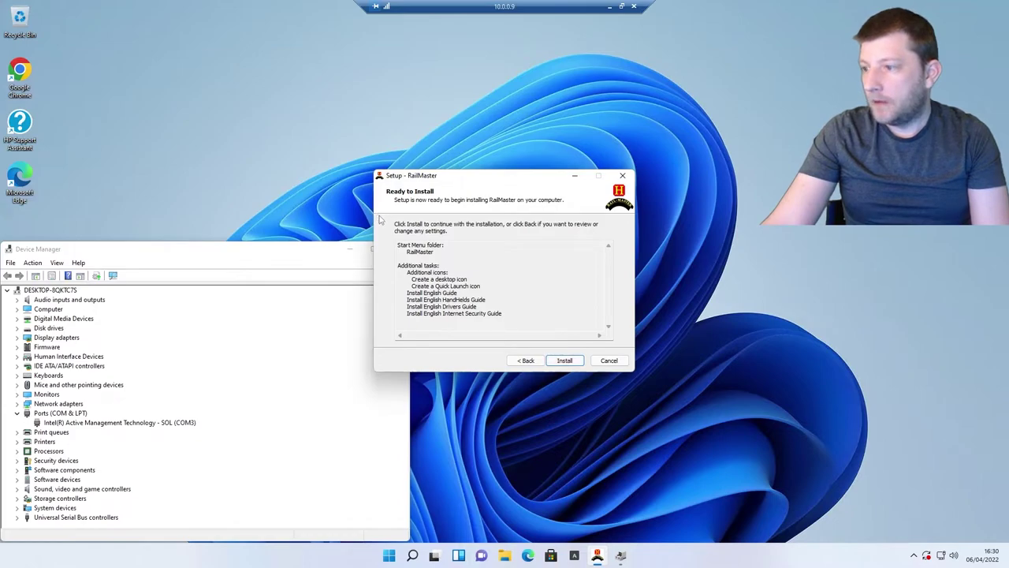
pyautogui.click(565, 361)
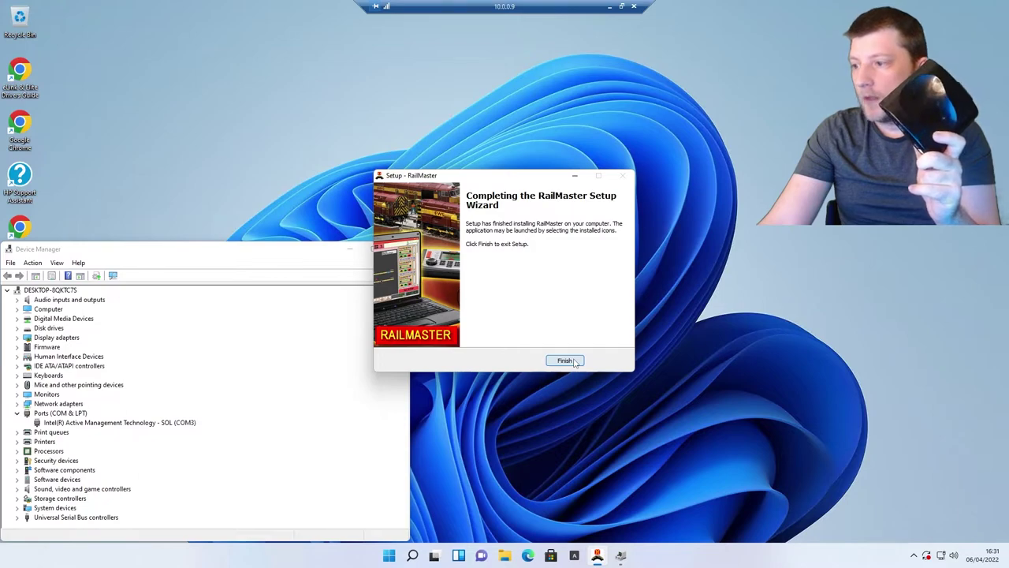
pyautogui.click(564, 360)
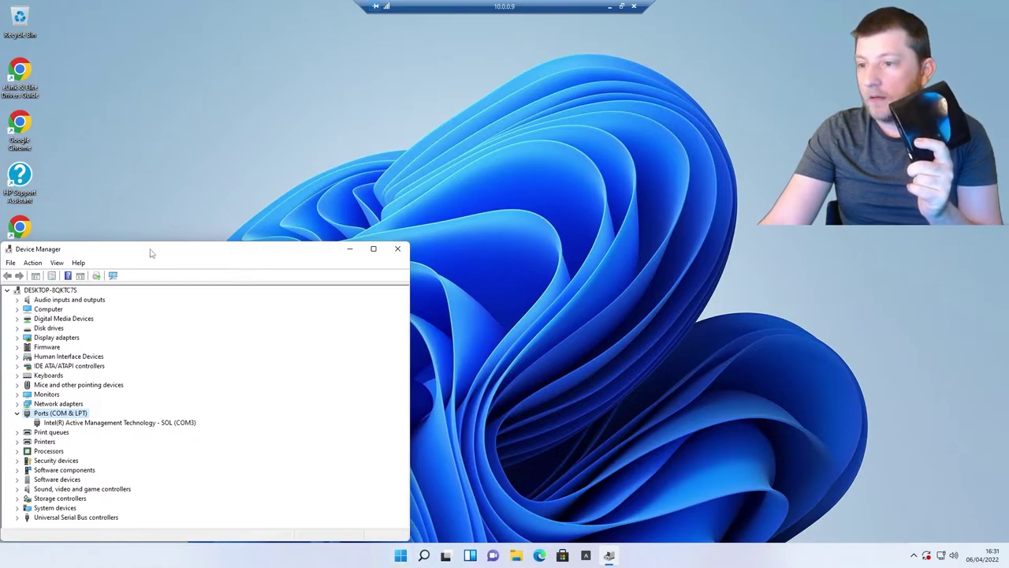
pyautogui.moveTo(152, 253); pyautogui.dragTo(226, 249)
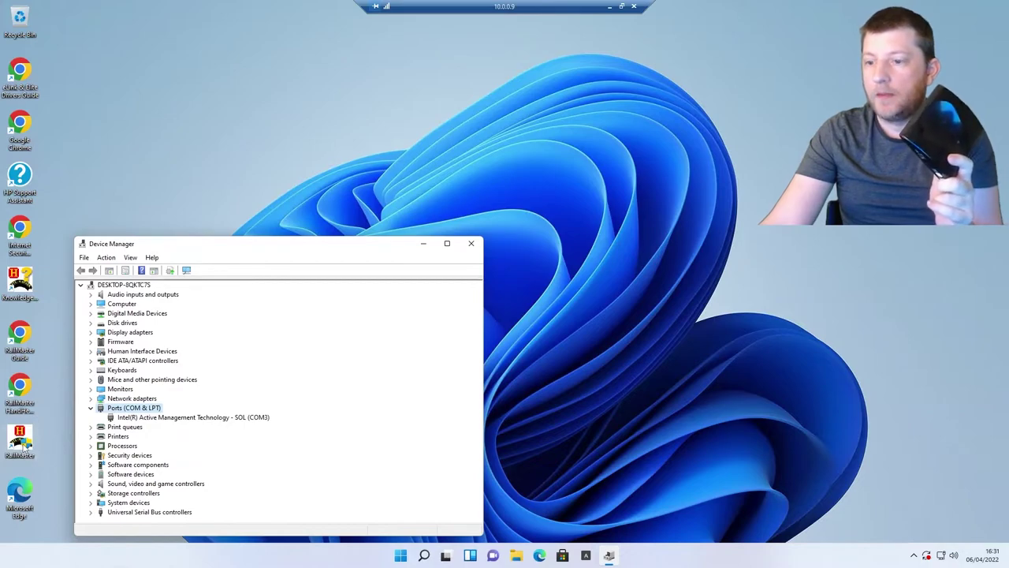
# - Launch RailMaster with permission to make changes, decline the DCC controller reconnection and dismiss the evaluation version notice
pyautogui.click(23, 446)
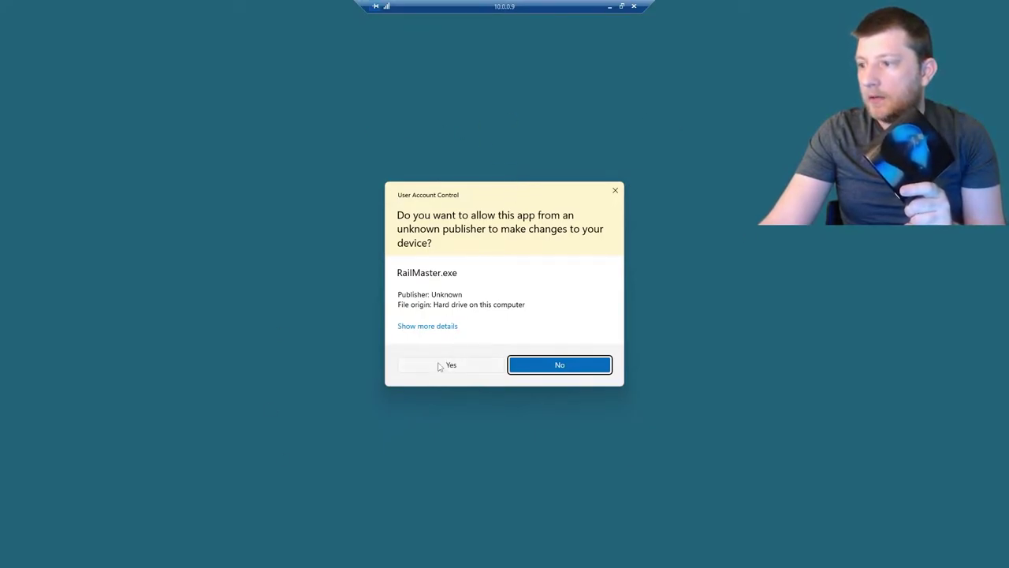
pyautogui.click(442, 365)
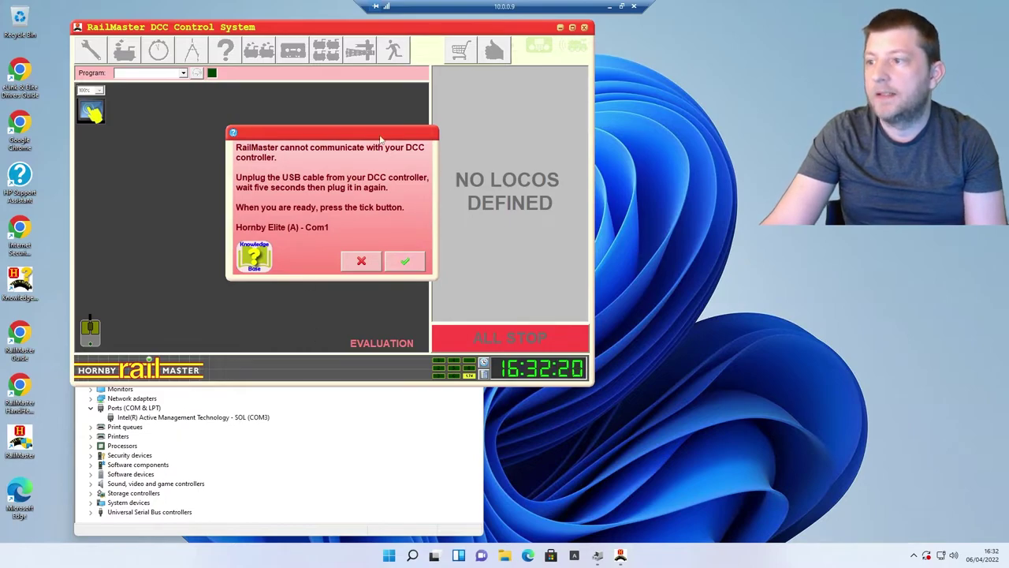
pyautogui.click(361, 261)
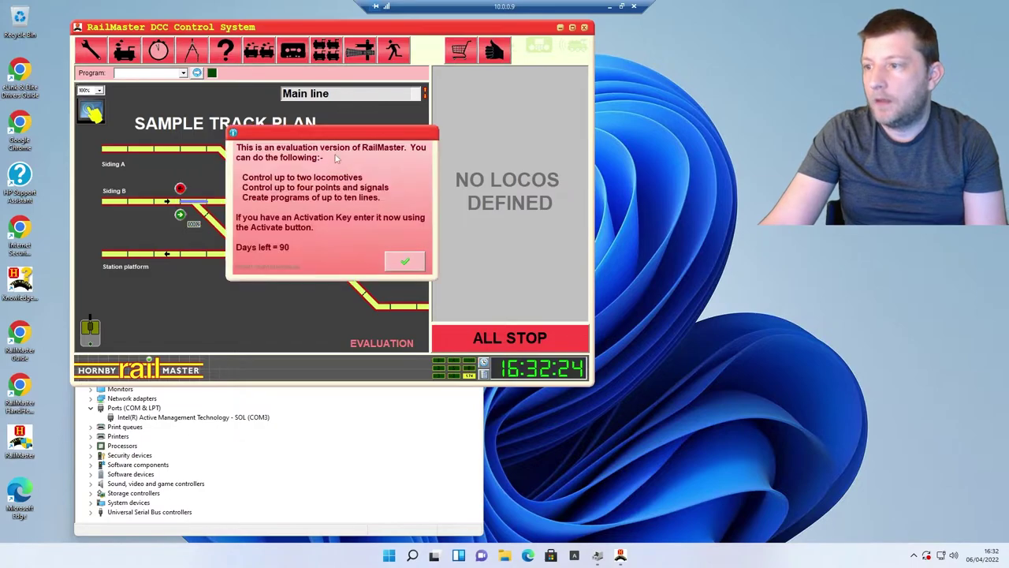
pyautogui.click(404, 264)
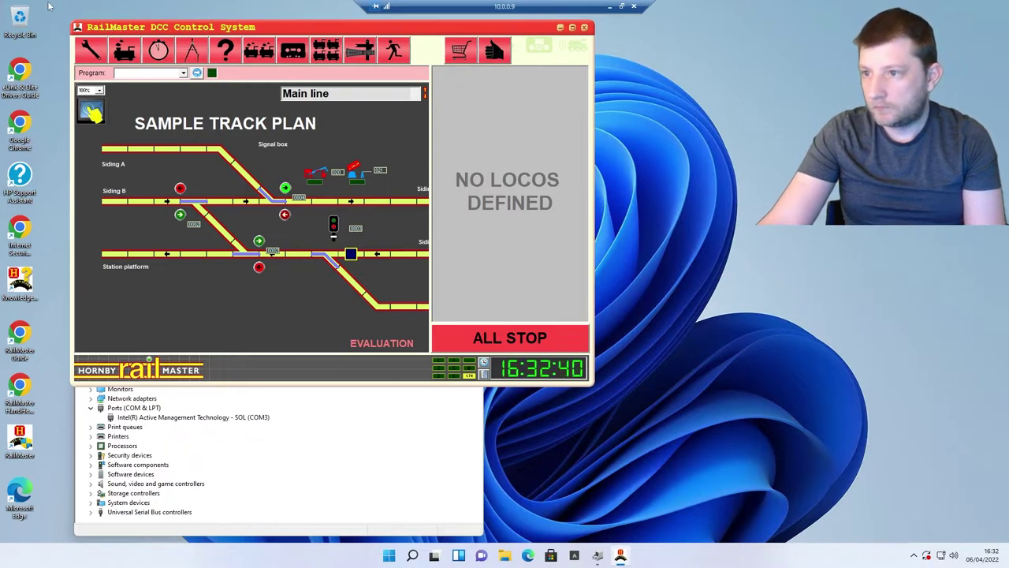
# - Check the Controller A types and available DCC controller ports in System Settings, leaving Hornby Elite selected, and close without saving
pyautogui.click(91, 50)
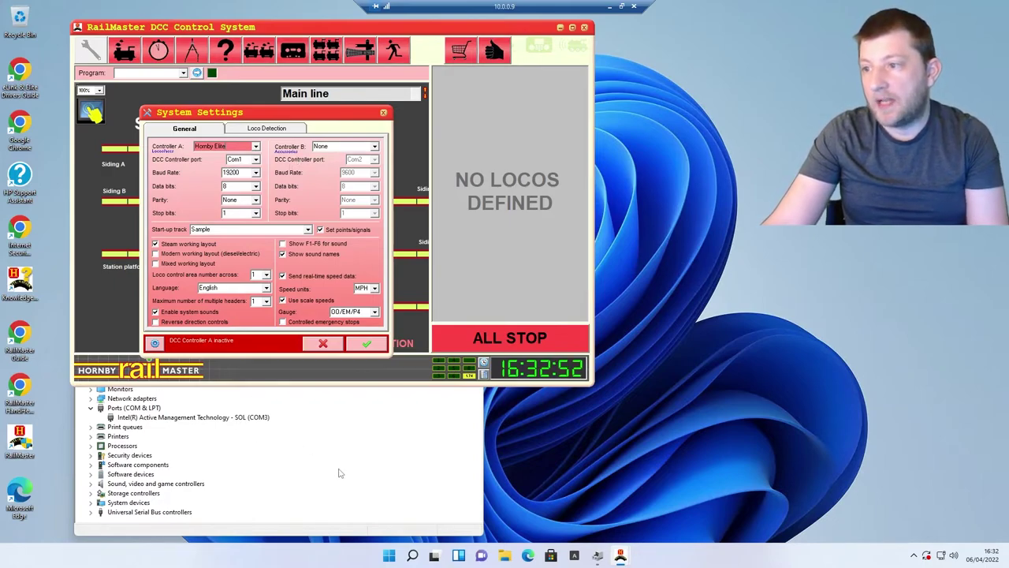
pyautogui.moveTo(276, 31); pyautogui.dragTo(221, 21)
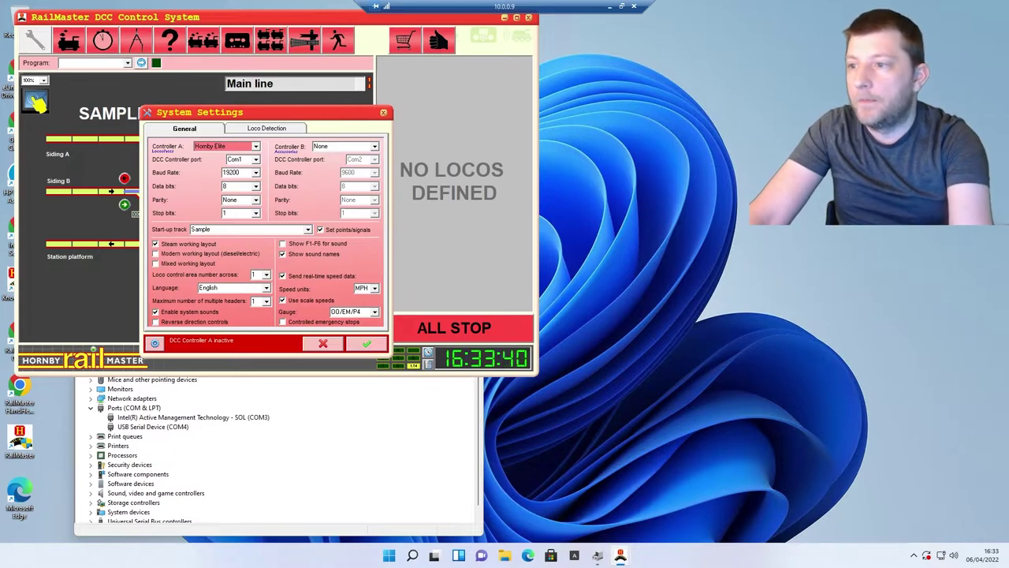
pyautogui.click(256, 147)
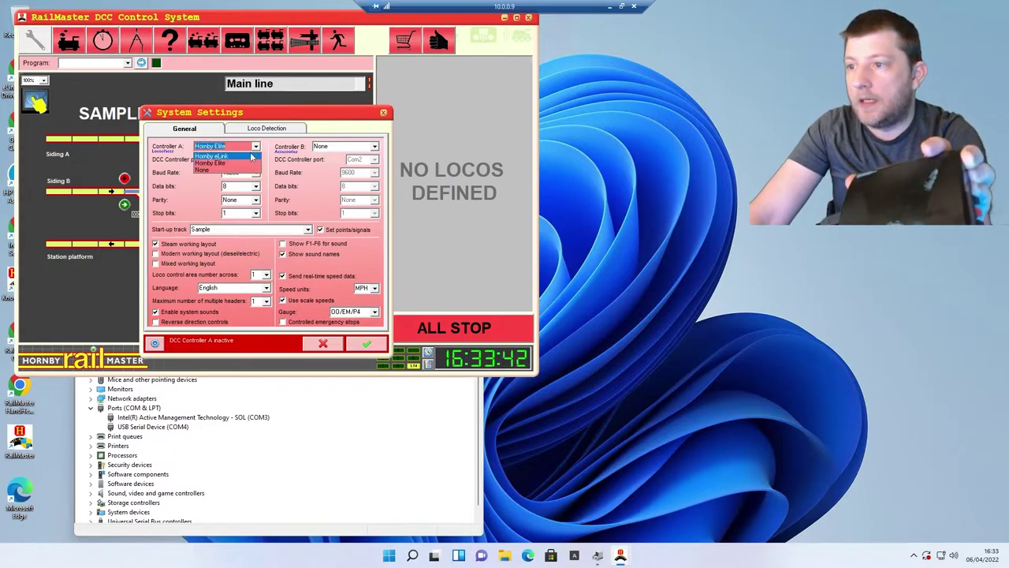
pyautogui.click(221, 163)
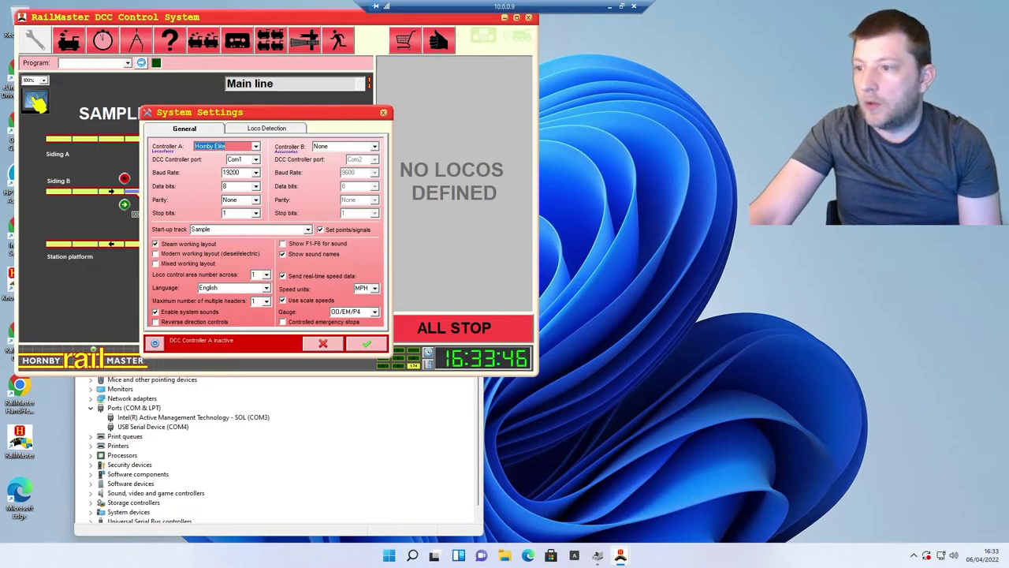
pyautogui.click(255, 160)
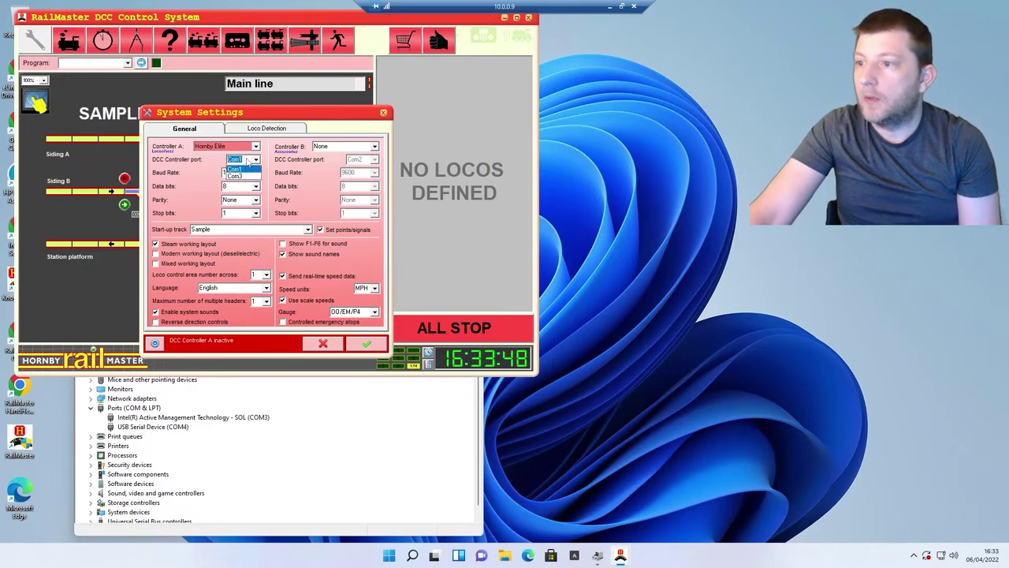
pyautogui.click(256, 161)
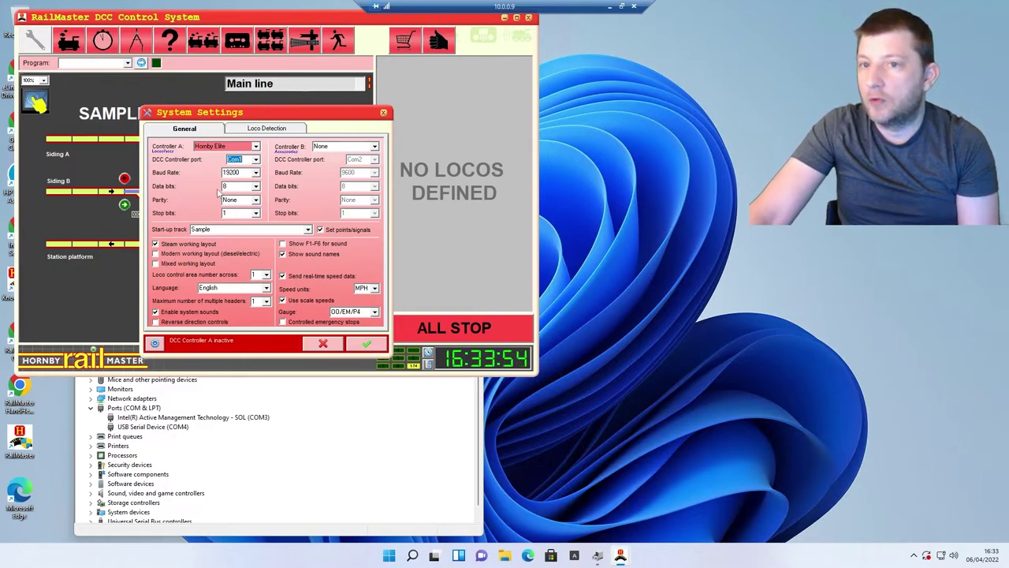
pyautogui.click(319, 345)
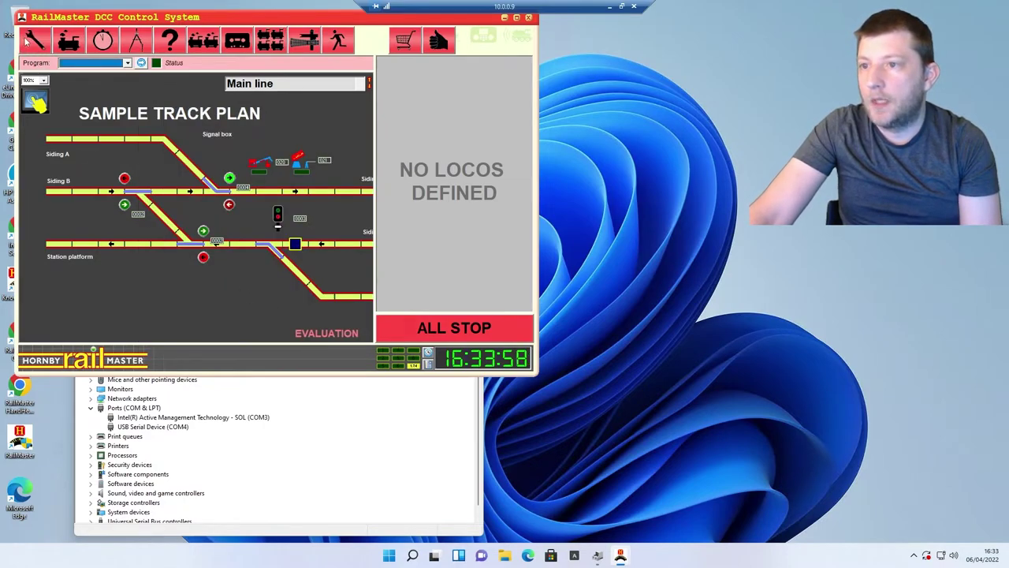
# - Reopen System Settings and set Controller A to Hornby eLink on DCC controller port Com4
pyautogui.click(29, 41)
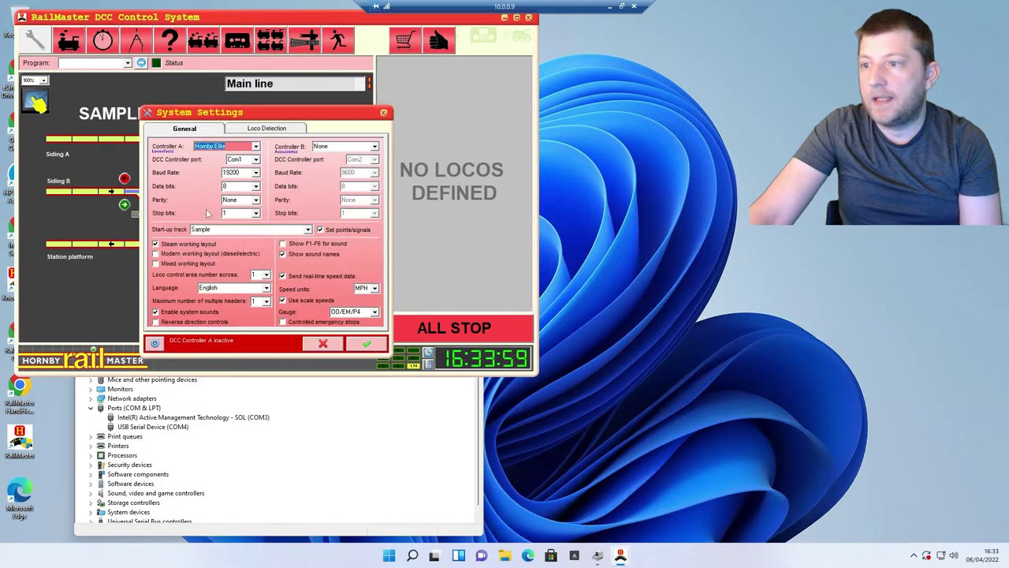
pyautogui.click(255, 159)
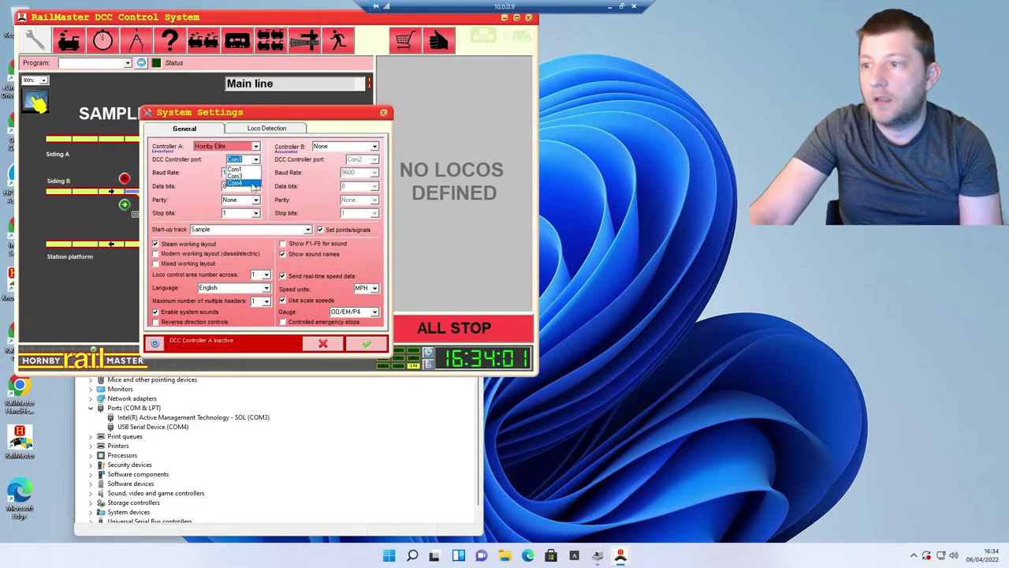
pyautogui.click(238, 183)
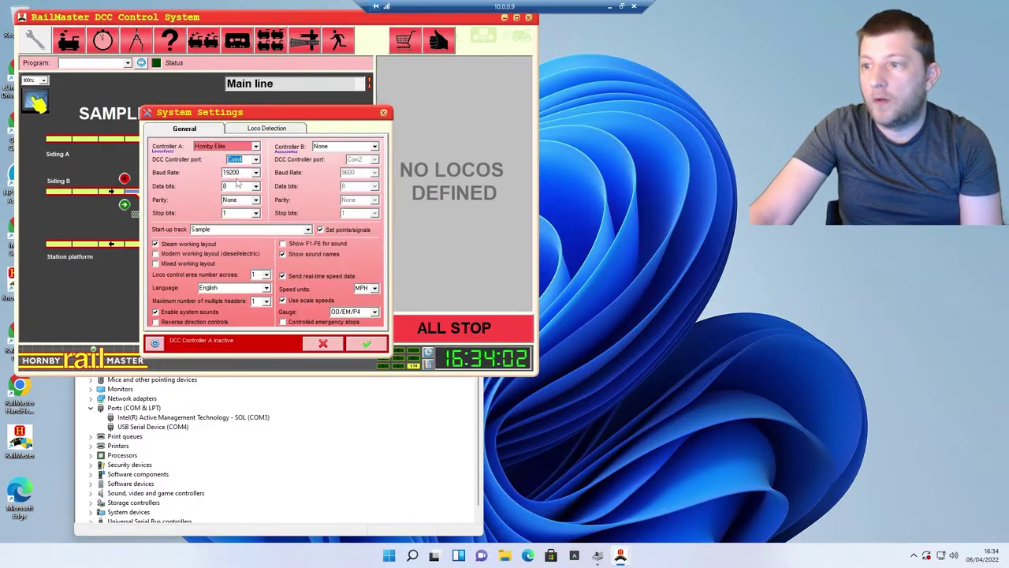
pyautogui.click(256, 146)
pyautogui.click(235, 158)
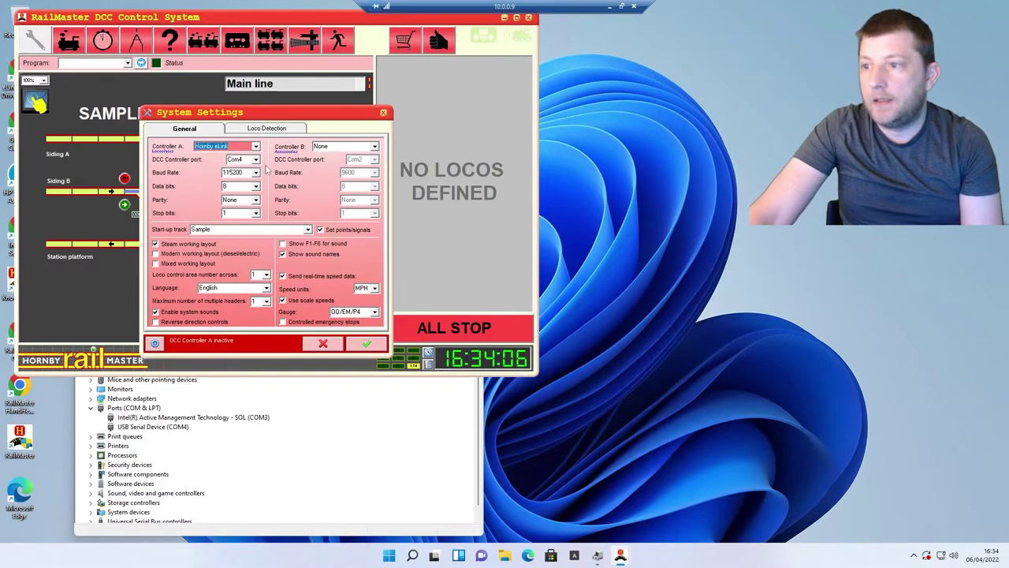
# - Open the port settings of USB Serial Device (COM4) from Device Manager and arrange the windows to compare them with System Settings
pyautogui.click(314, 421)
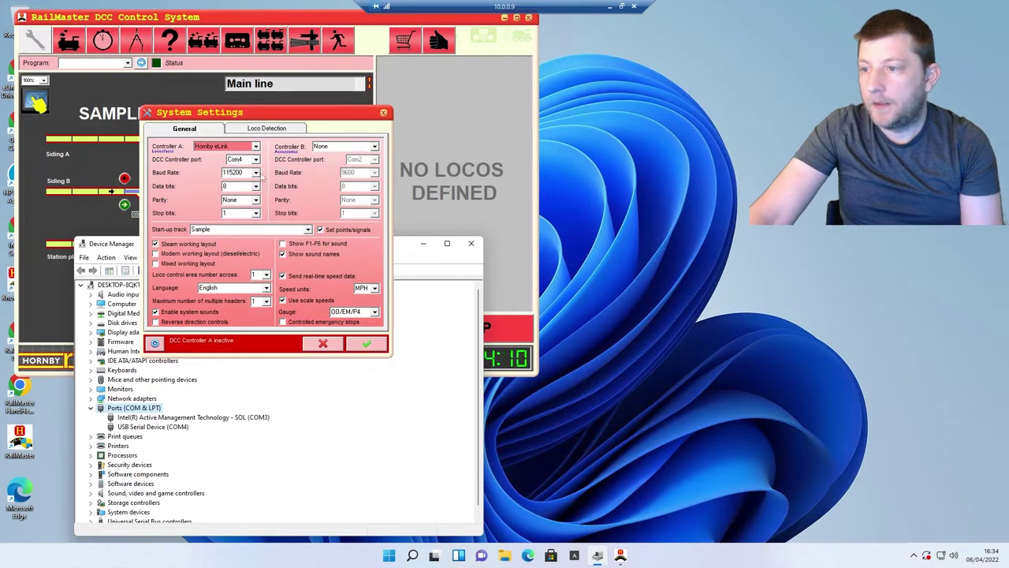
pyautogui.doubleClick(150, 428)
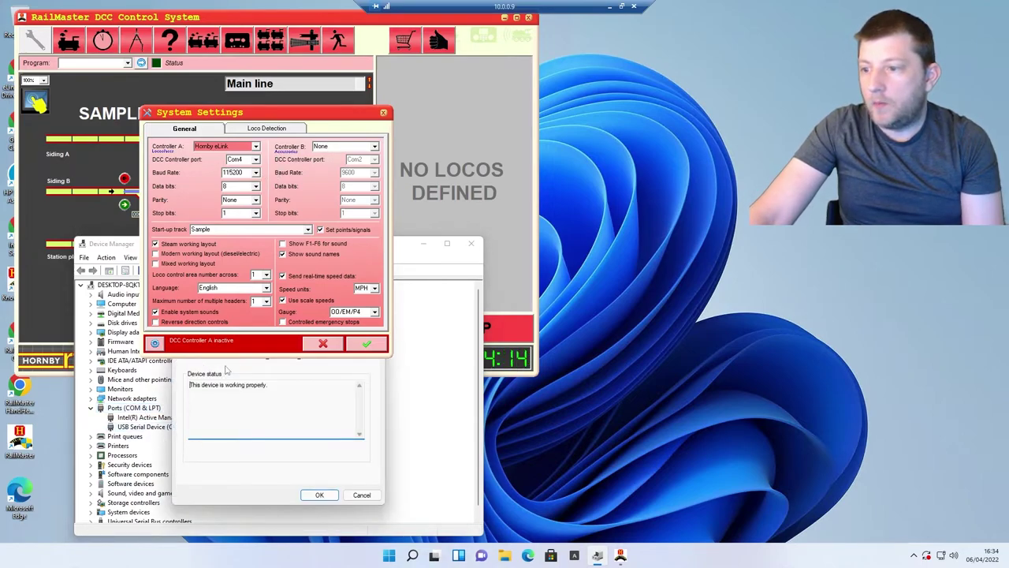
pyautogui.click(361, 494)
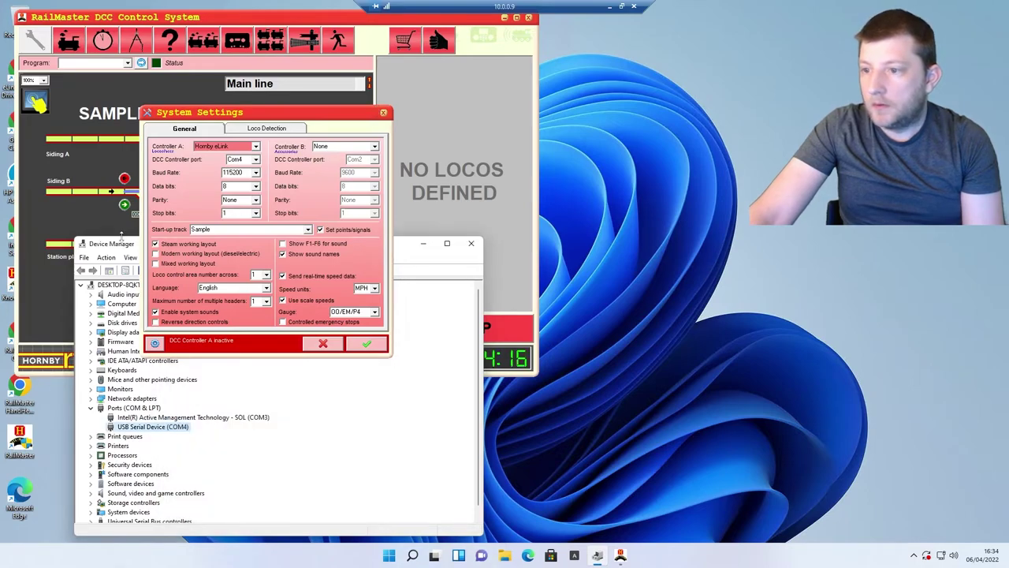
pyautogui.moveTo(123, 245); pyautogui.dragTo(666, 201)
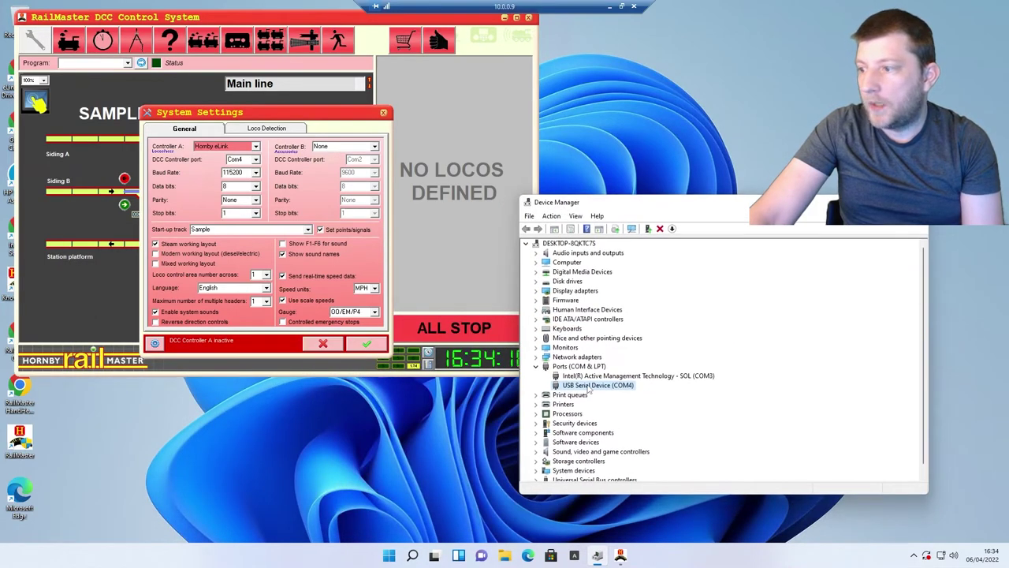
pyautogui.doubleClick(593, 386)
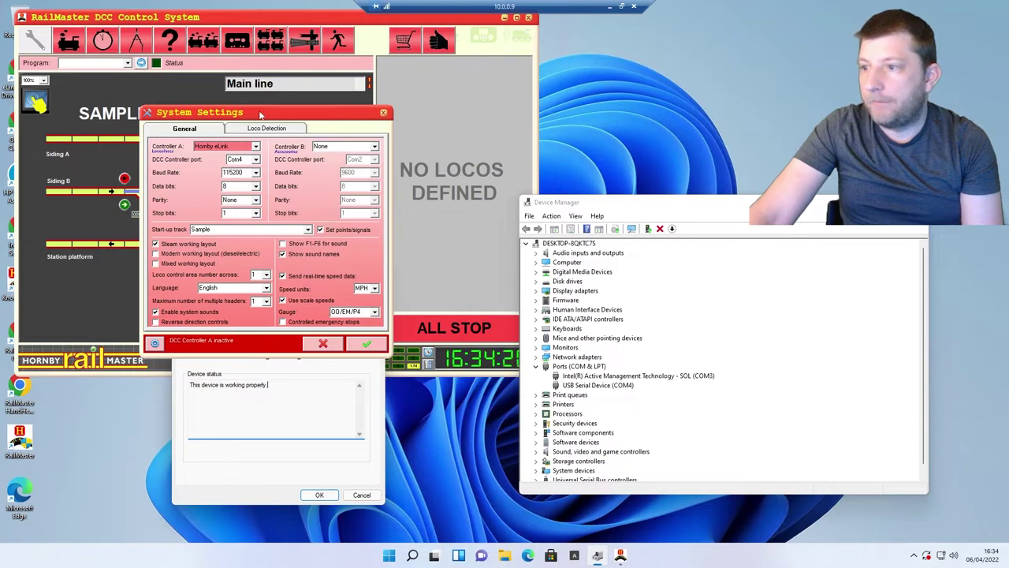
pyautogui.click(157, 344)
pyautogui.click(178, 384)
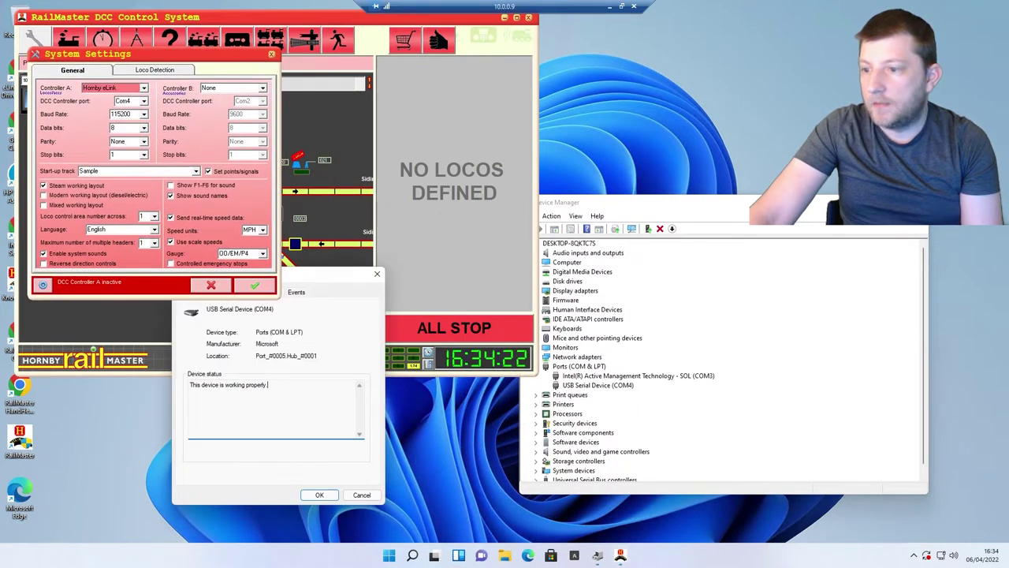
pyautogui.moveTo(327, 274); pyautogui.dragTo(466, 78)
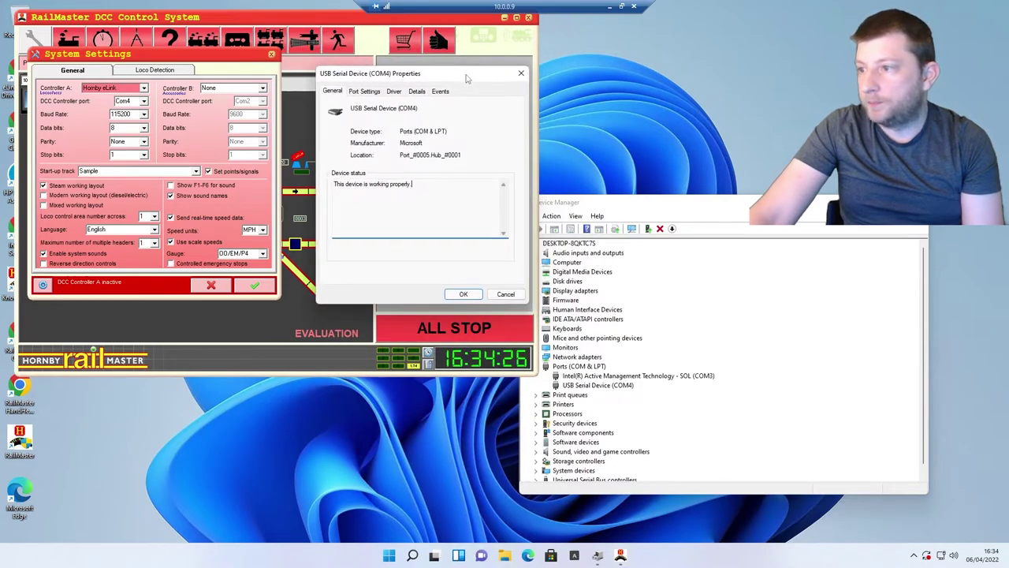
pyautogui.click(363, 92)
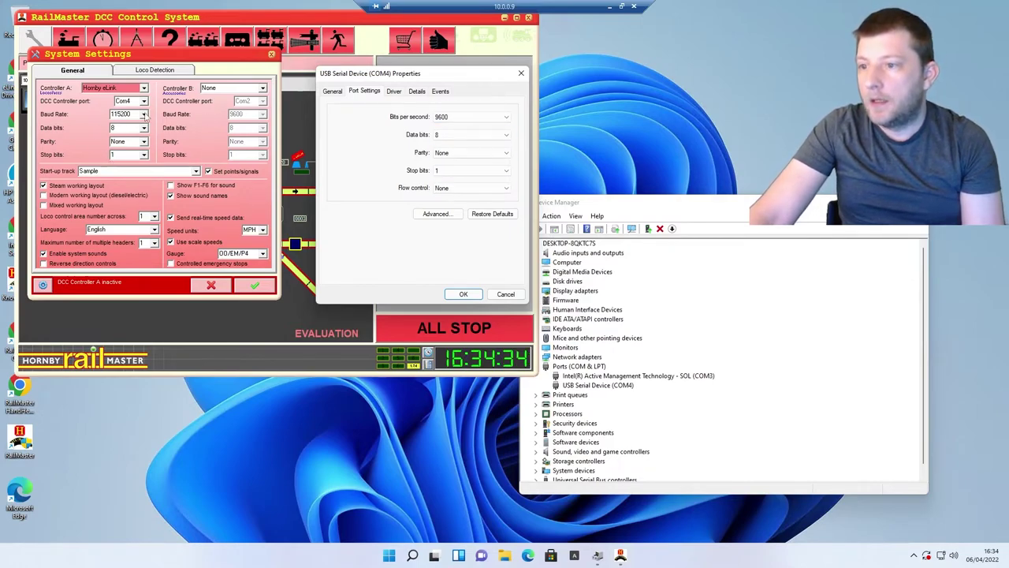
# - Set the Controller A baud rate and the COM4 device's bits per second both to 19200, and confirm the device properties
pyautogui.click(144, 115)
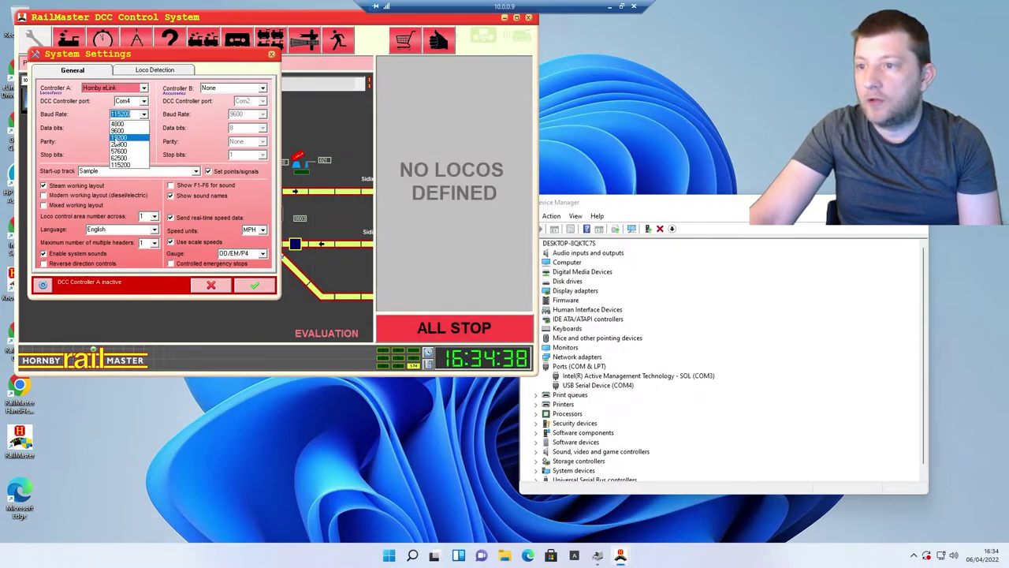
pyautogui.click(113, 137)
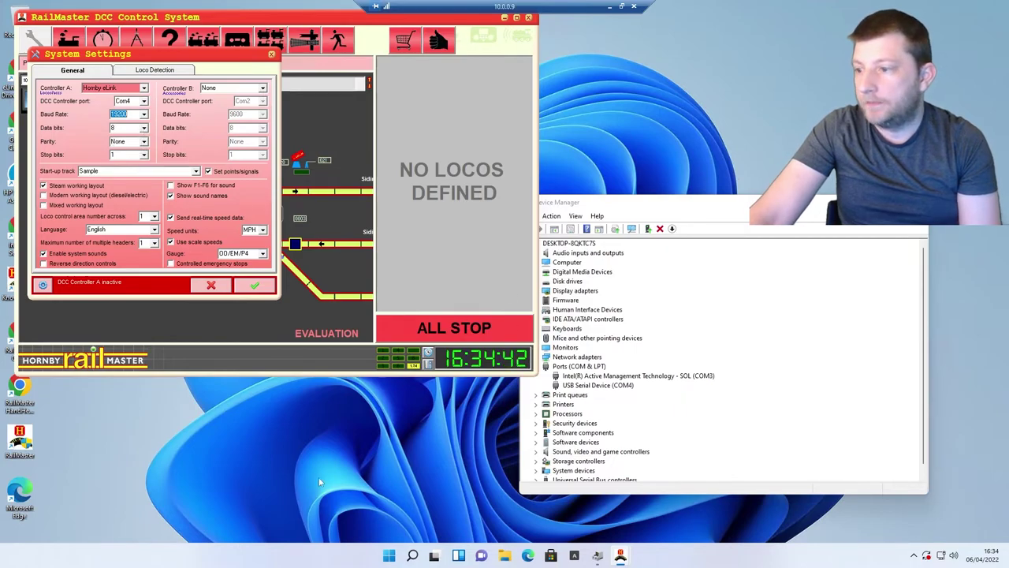
pyautogui.moveTo(461, 17); pyautogui.dragTo(335, 65)
pyautogui.moveTo(471, 76); pyautogui.dragTo(682, 57)
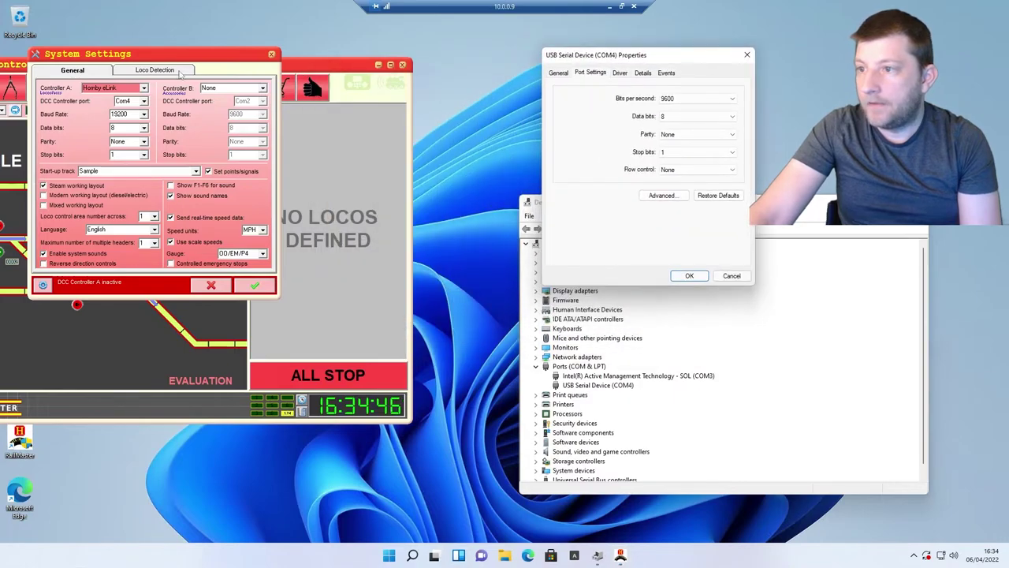
pyautogui.moveTo(179, 55); pyautogui.dragTo(357, 33)
pyautogui.click(696, 101)
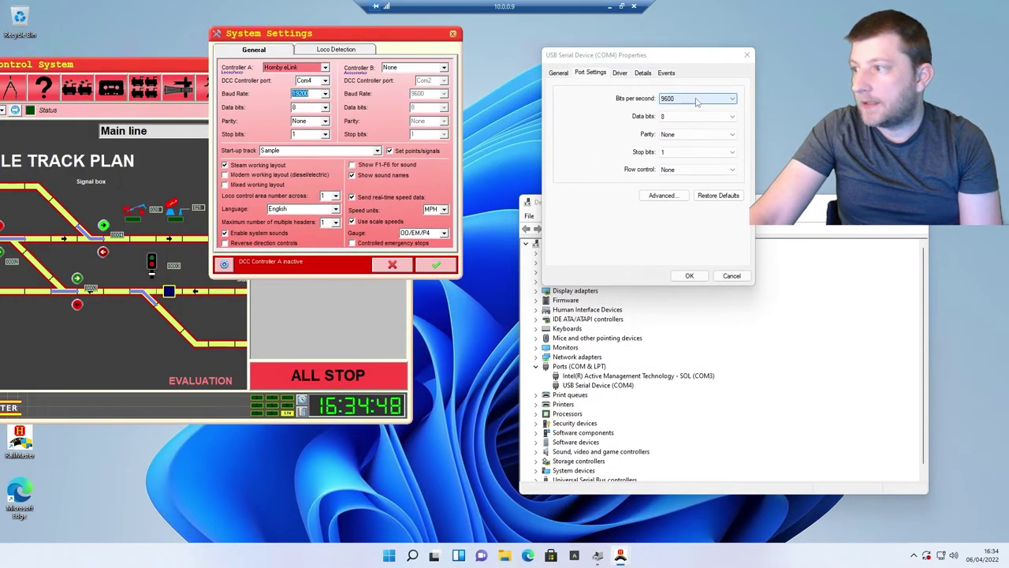
pyautogui.click(696, 100)
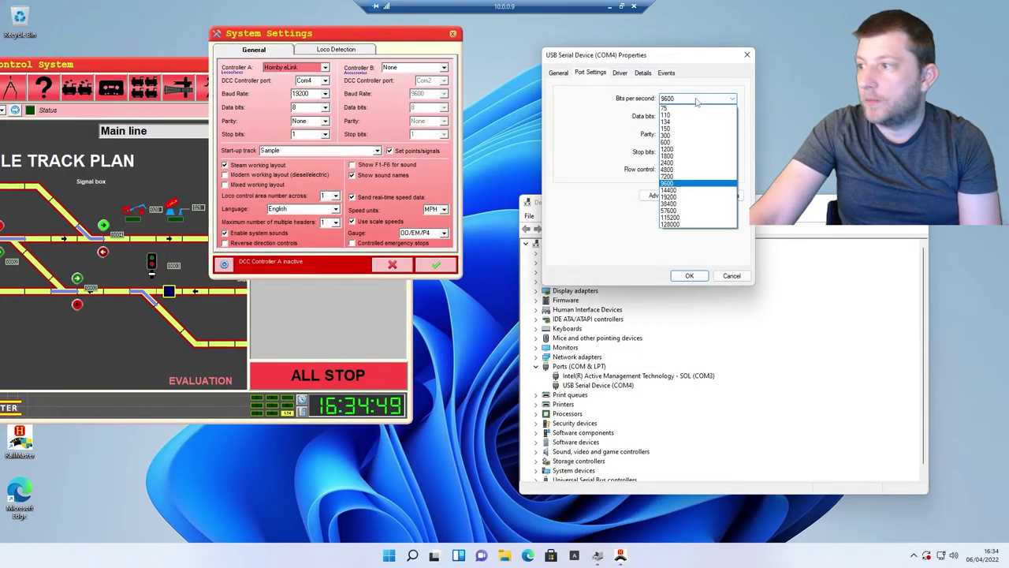
pyautogui.click(678, 196)
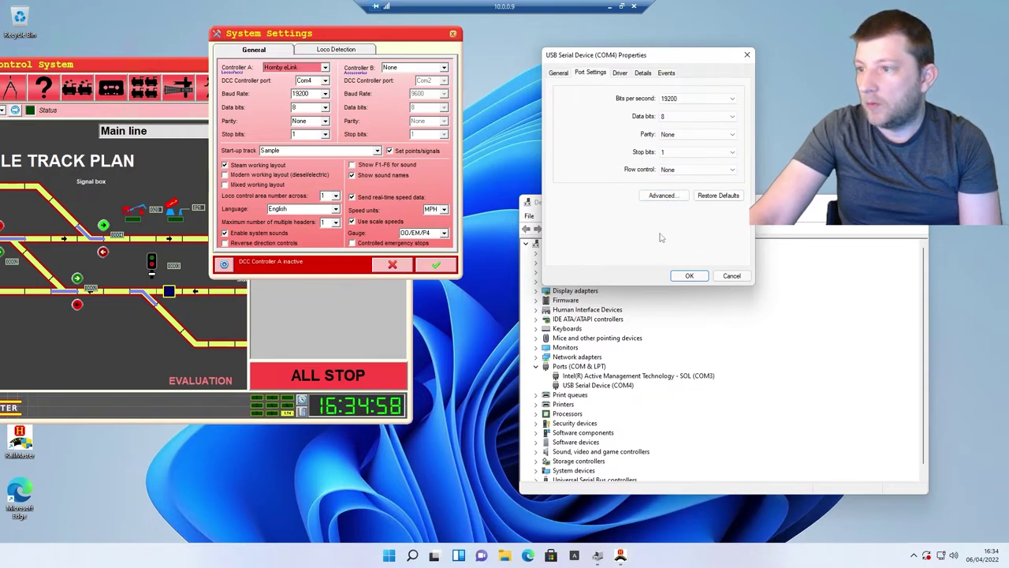
pyautogui.click(689, 276)
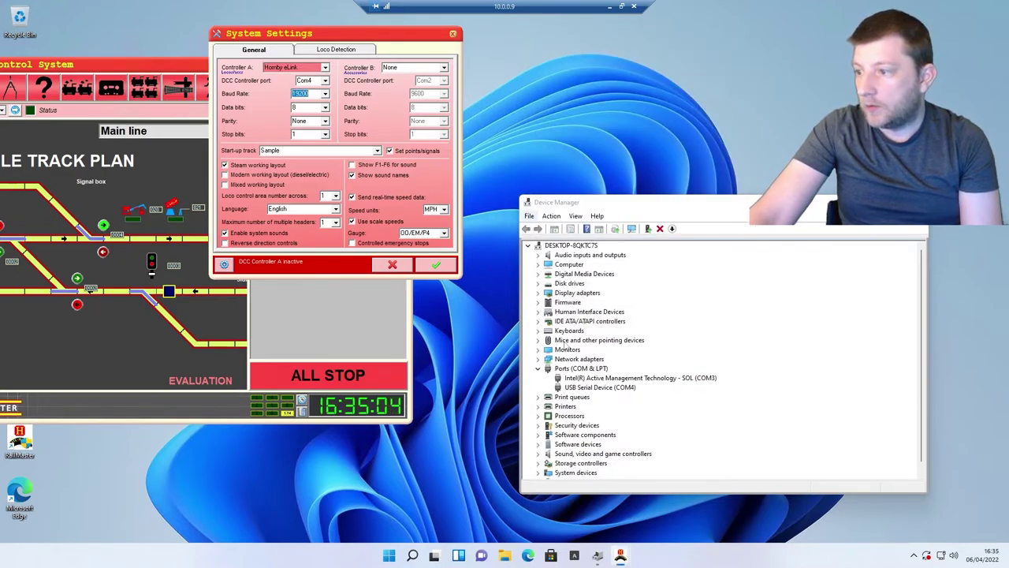
# - Save the System Settings, accept keeping the 19200 baud rate for the eLink, and reopen them to check Controller A's status
pyautogui.click(435, 264)
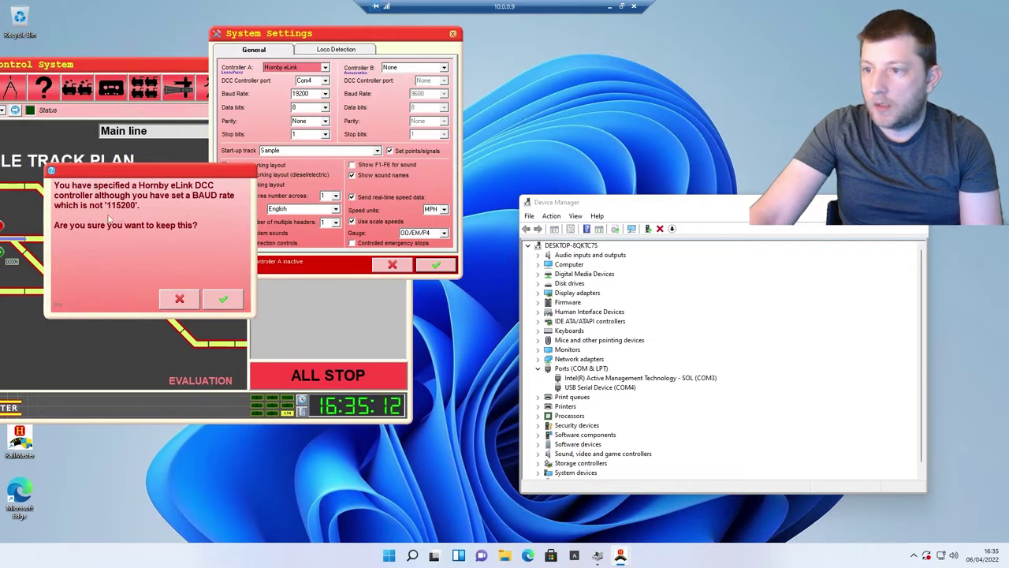
pyautogui.click(228, 301)
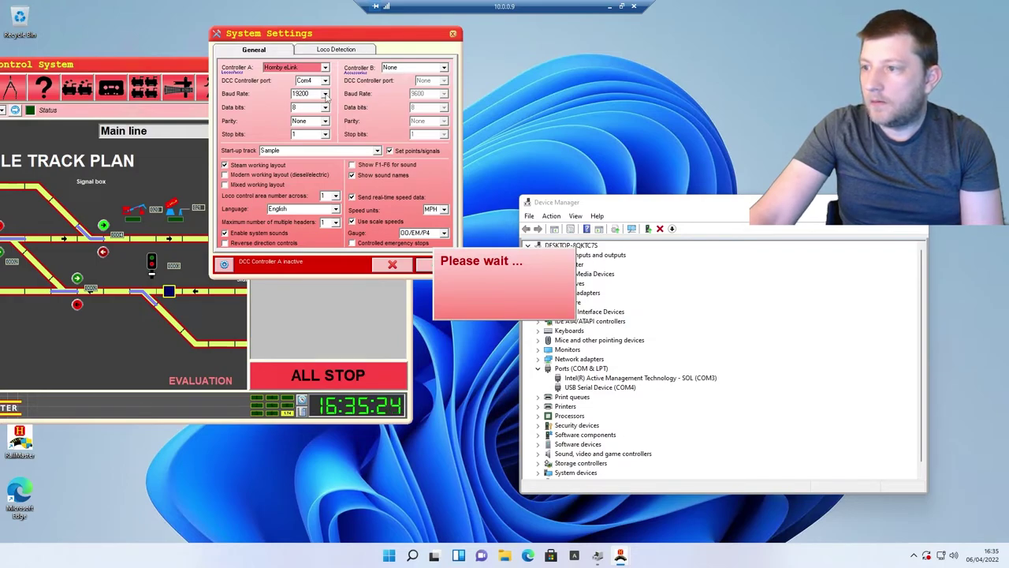
pyautogui.click(325, 95)
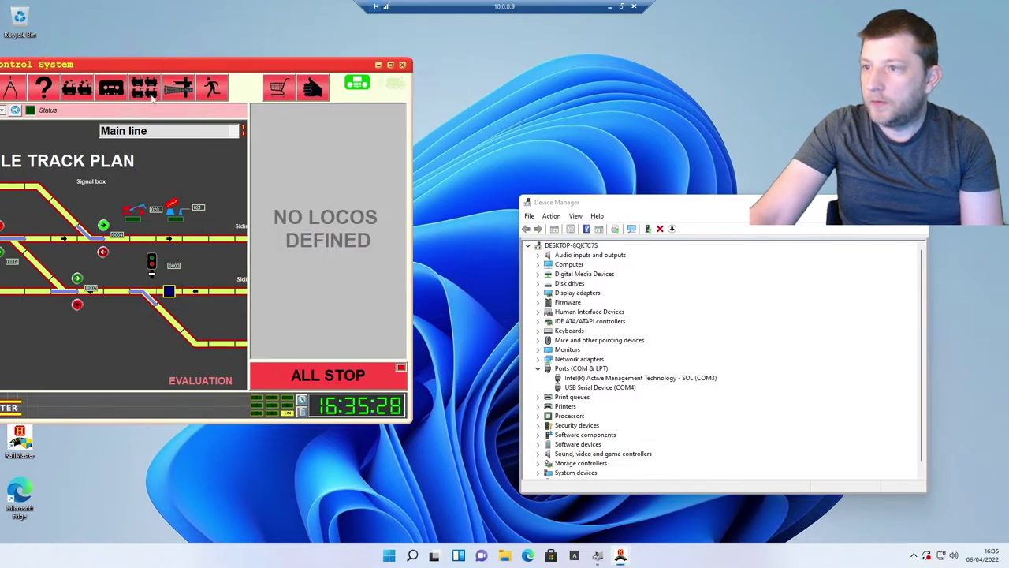
pyautogui.moveTo(150, 67); pyautogui.dragTo(280, 48)
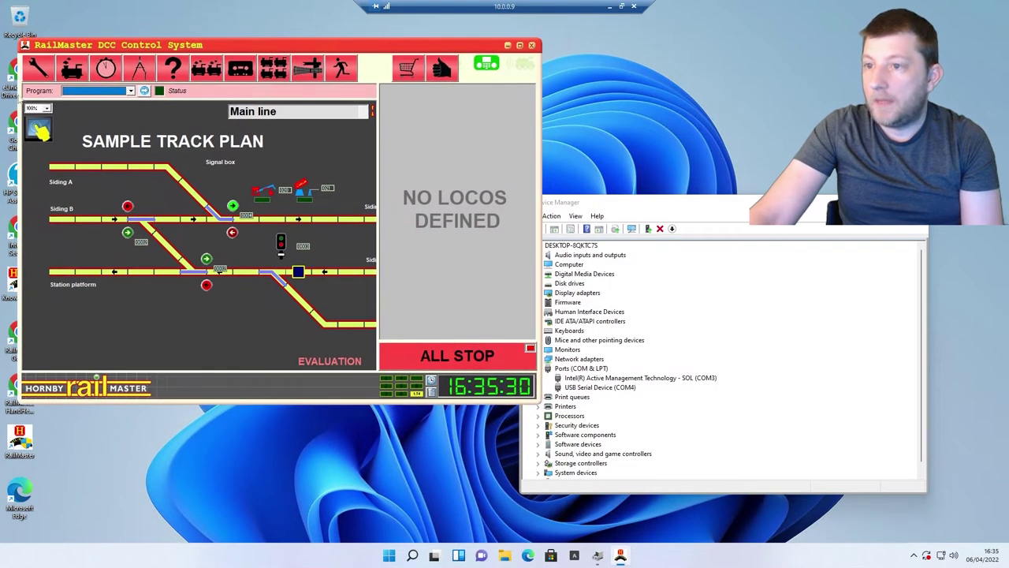
pyautogui.click(35, 72)
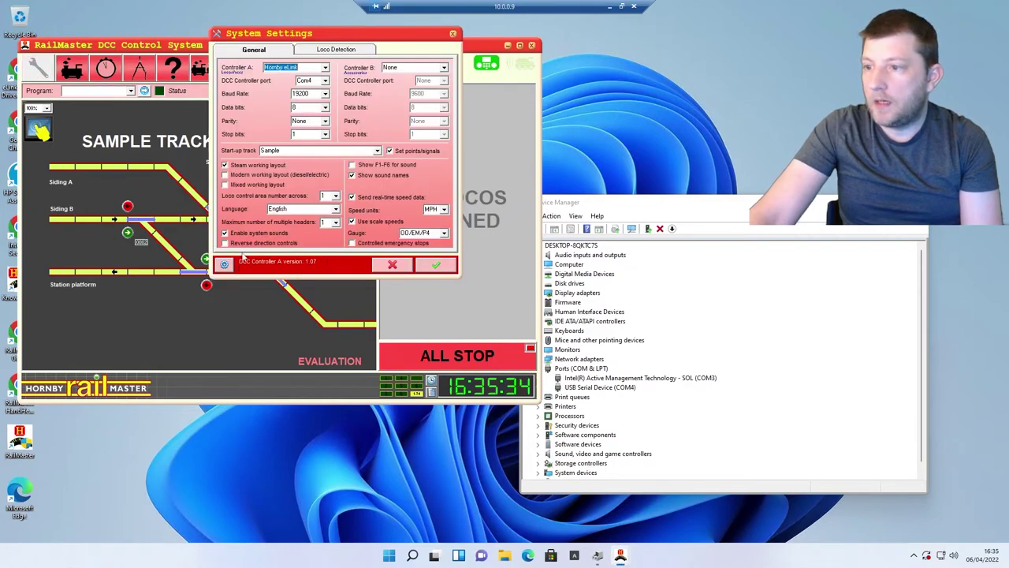
# - Set the Controller A baud rate and the COM4 device's bits per second both to 115200, and confirm the device properties
pyautogui.click(325, 94)
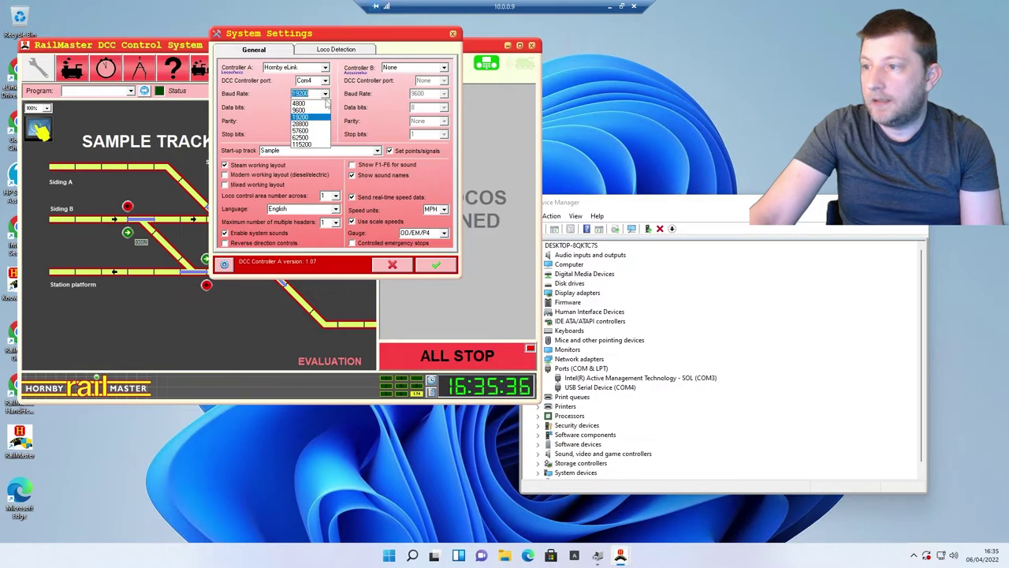
pyautogui.click(307, 146)
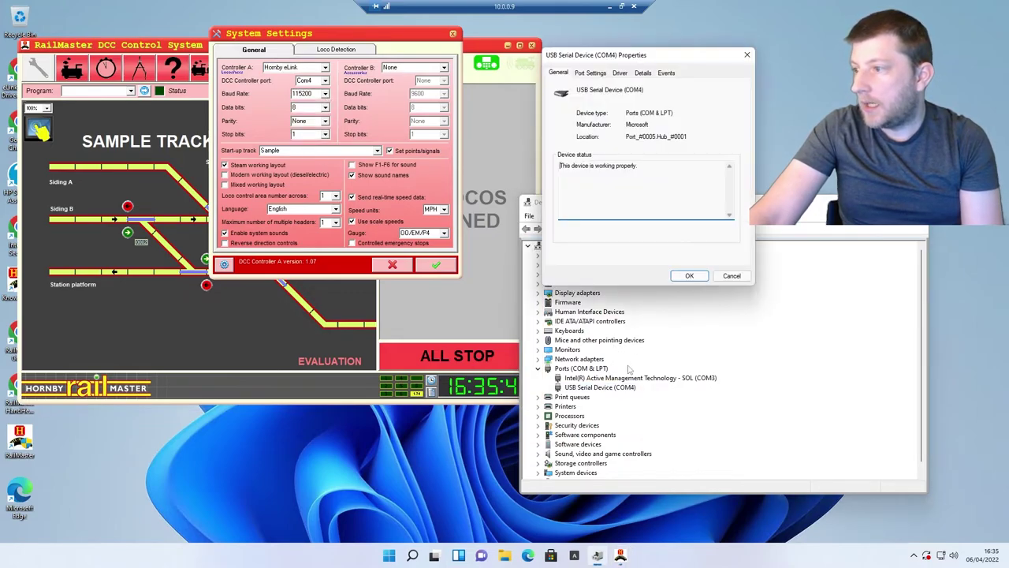
pyautogui.click(593, 72)
pyautogui.click(685, 103)
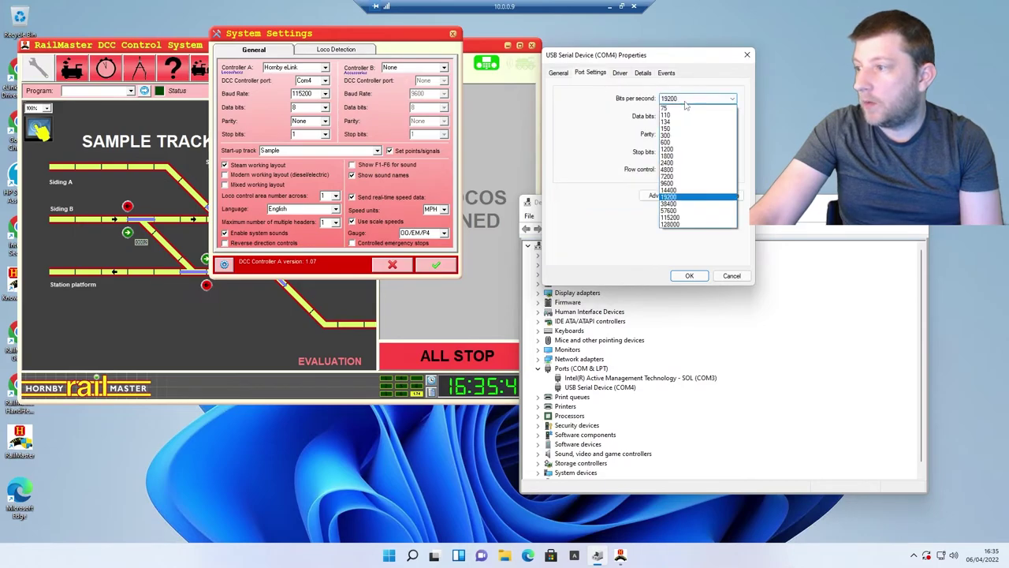
pyautogui.click(676, 218)
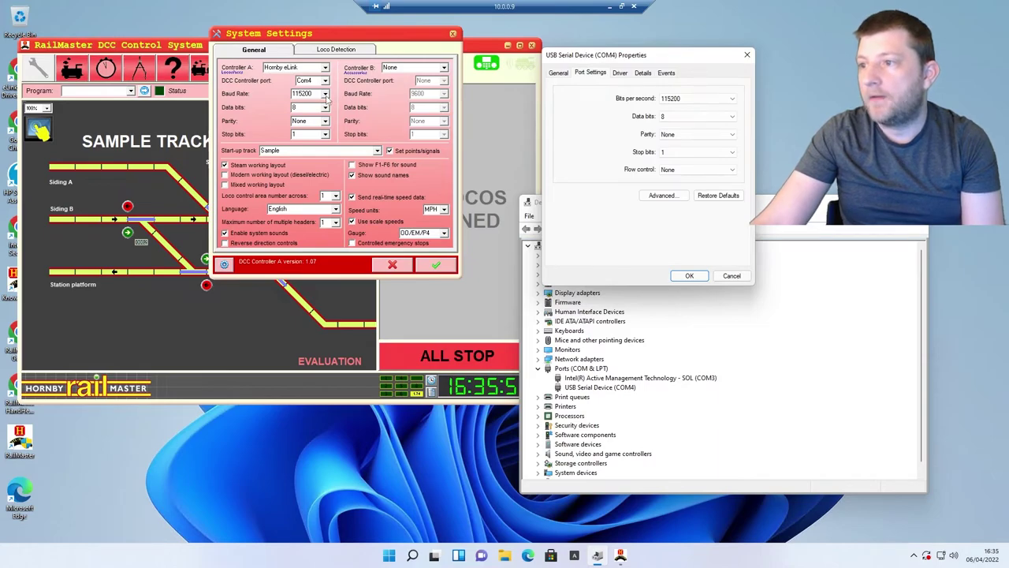
pyautogui.click(324, 93)
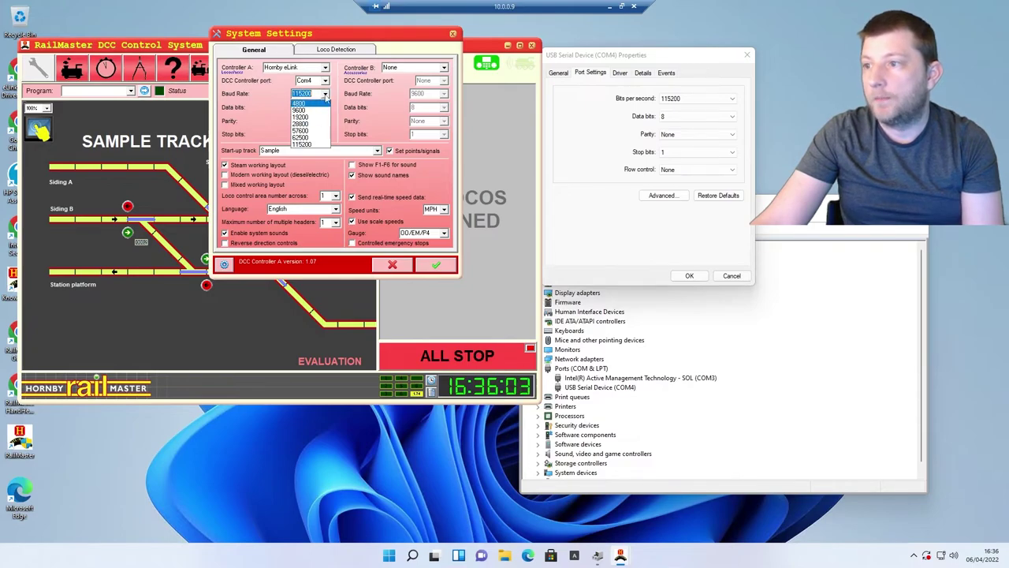
pyautogui.click(325, 95)
pyautogui.click(688, 128)
pyautogui.click(693, 278)
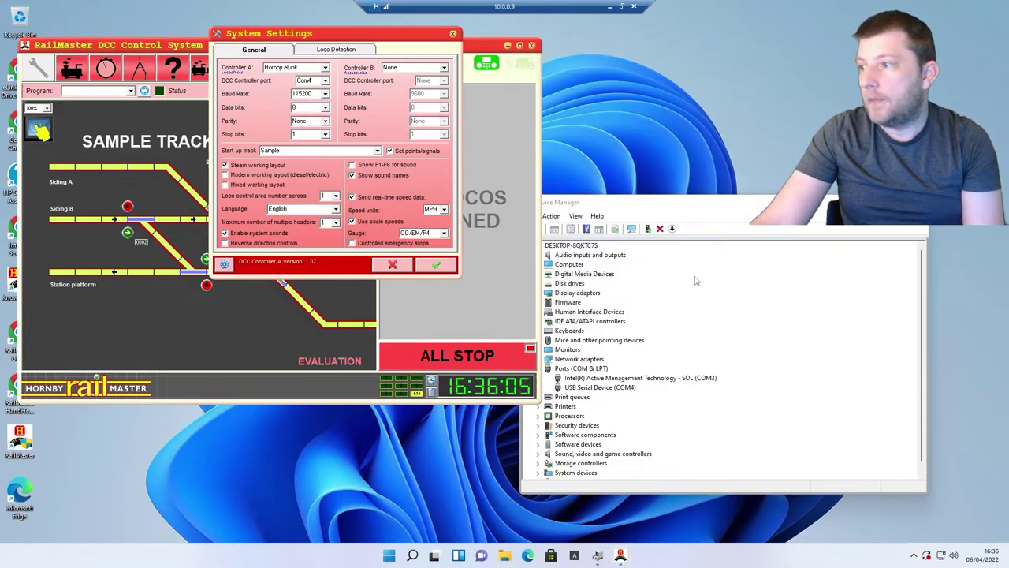
# - Save the System Settings with the new baud rate and reopen them briefly to check Controller A's status
pyautogui.click(435, 265)
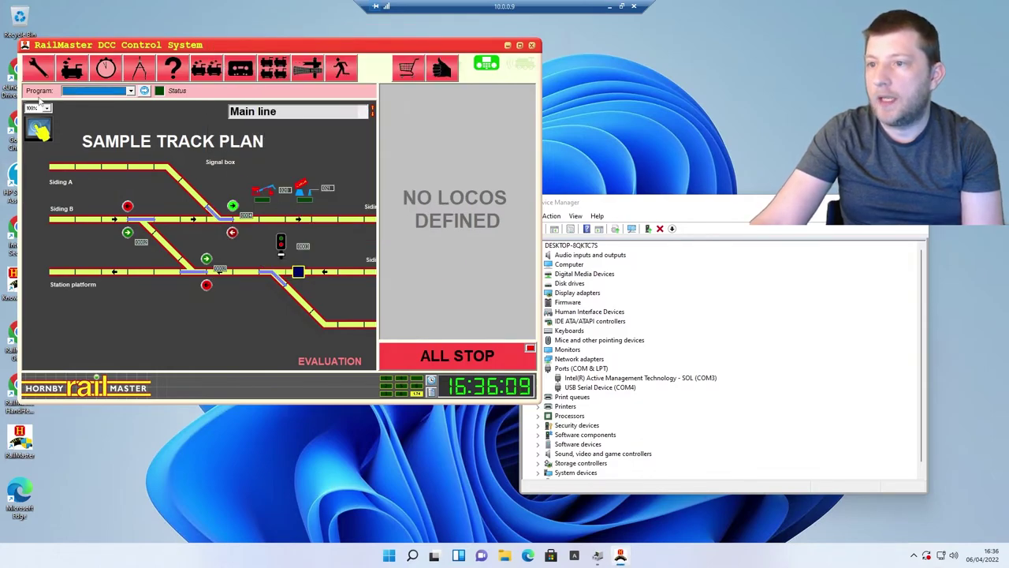
pyautogui.click(38, 68)
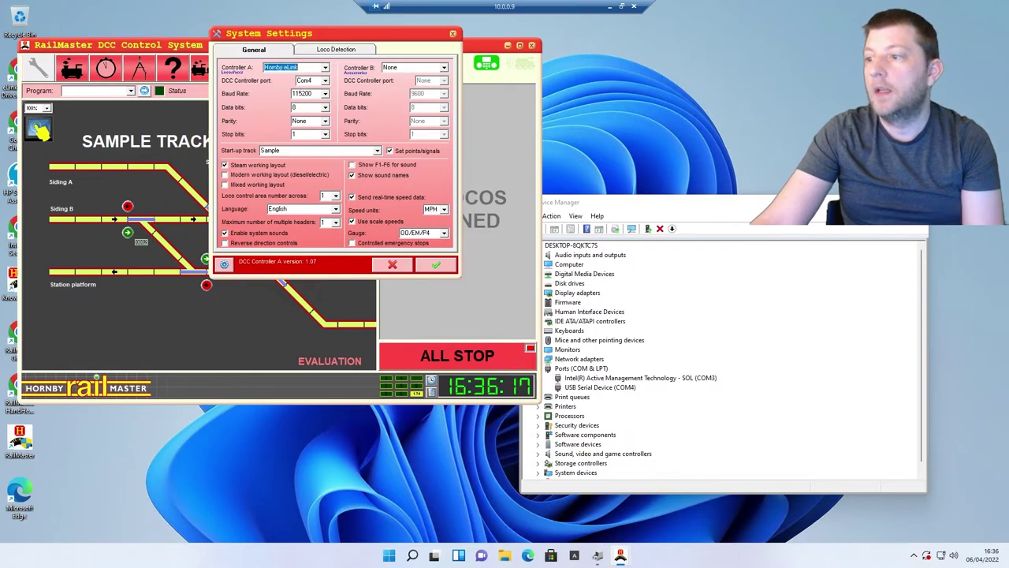
pyautogui.click(453, 34)
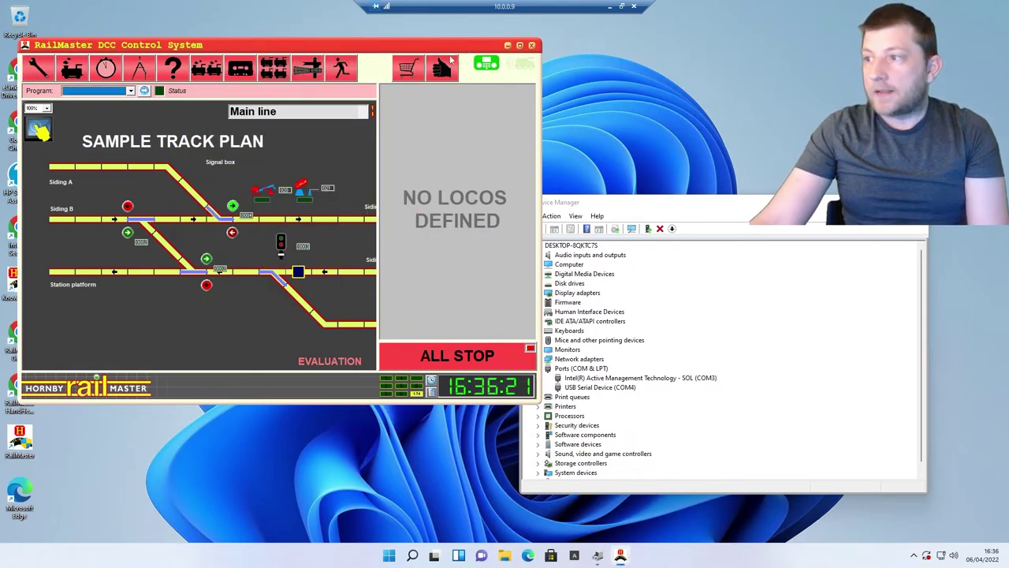
# - Restart RailMaster with permission to make changes, dismiss the evaluation notice and recheck Controller A in the System Settings, saving them
pyautogui.click(533, 46)
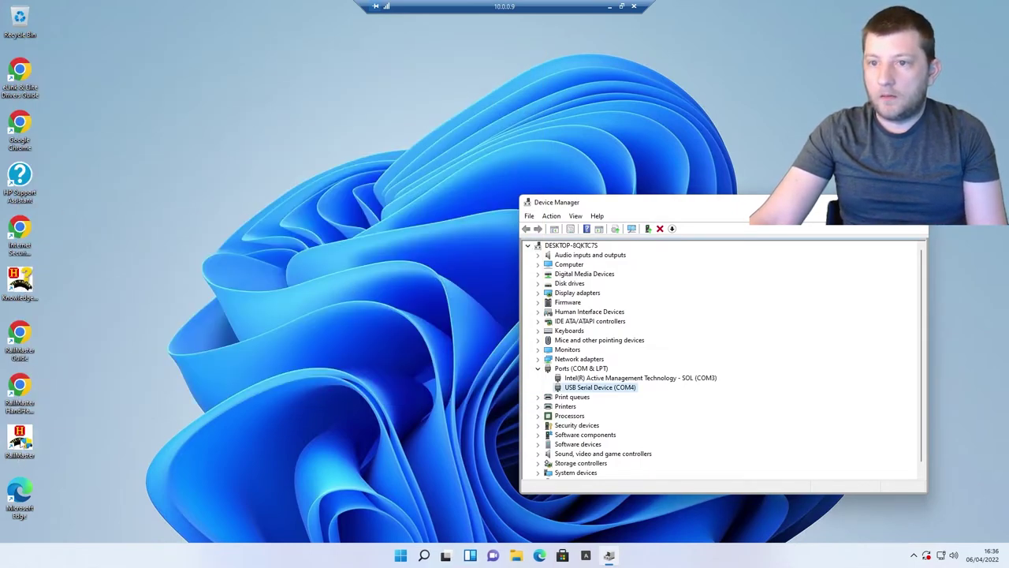
pyautogui.doubleClick(19, 440)
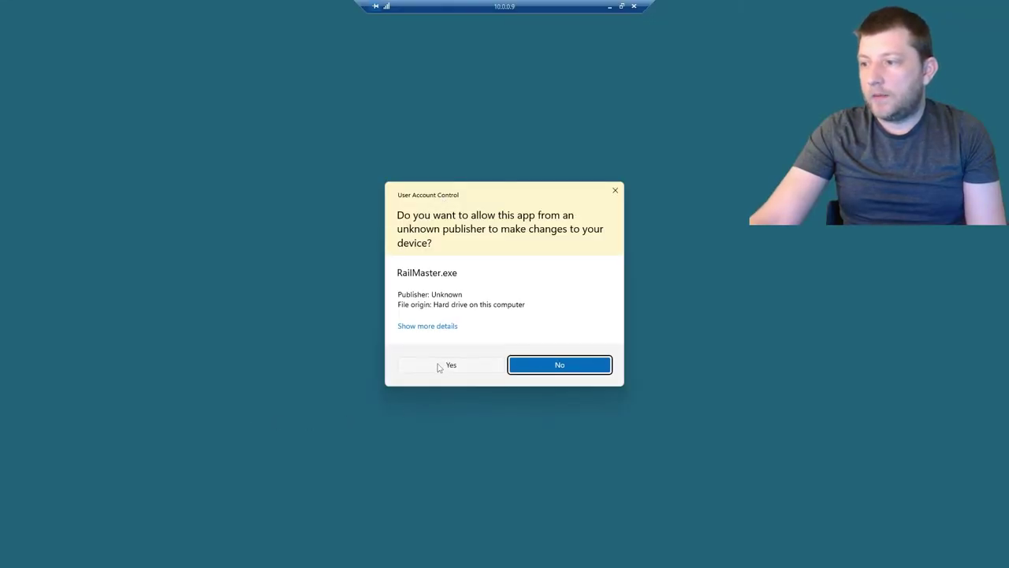
pyautogui.click(441, 364)
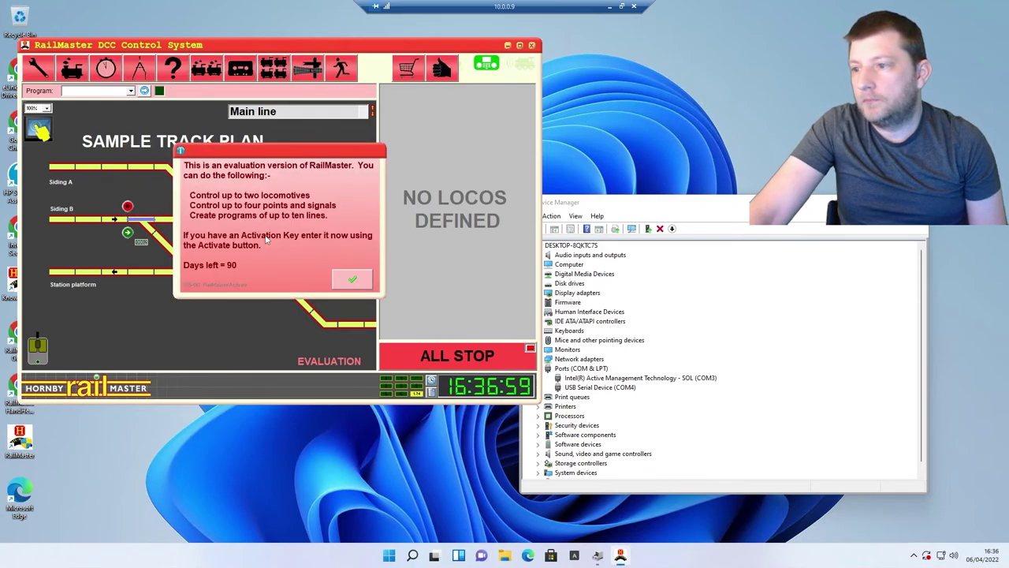
pyautogui.click(354, 281)
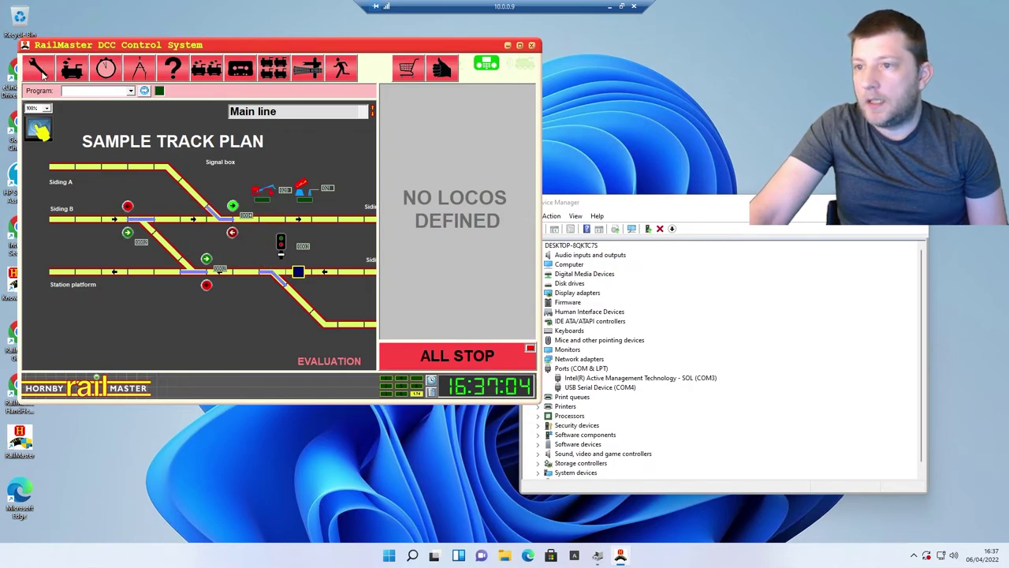
pyautogui.click(45, 74)
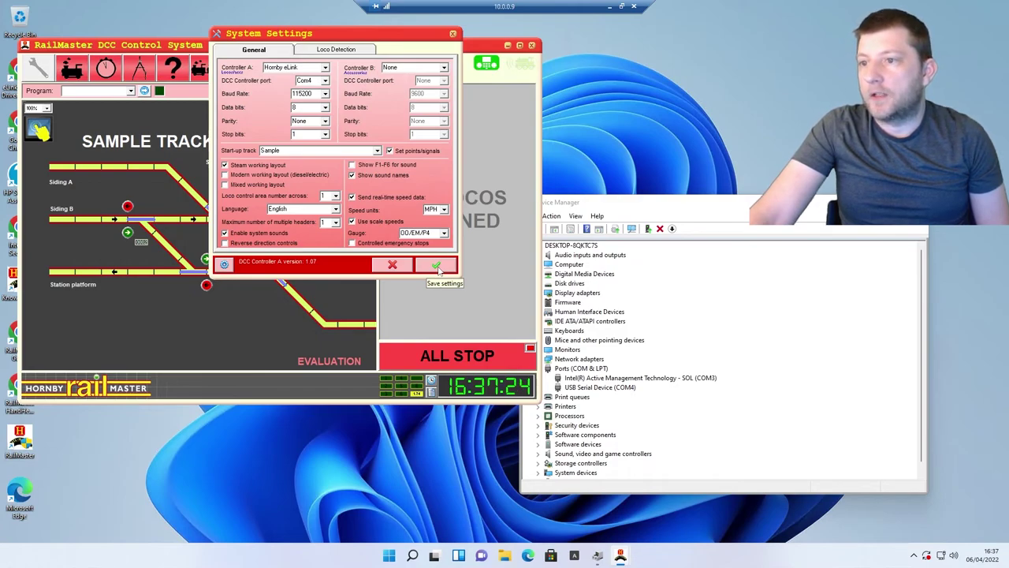
pyautogui.click(437, 266)
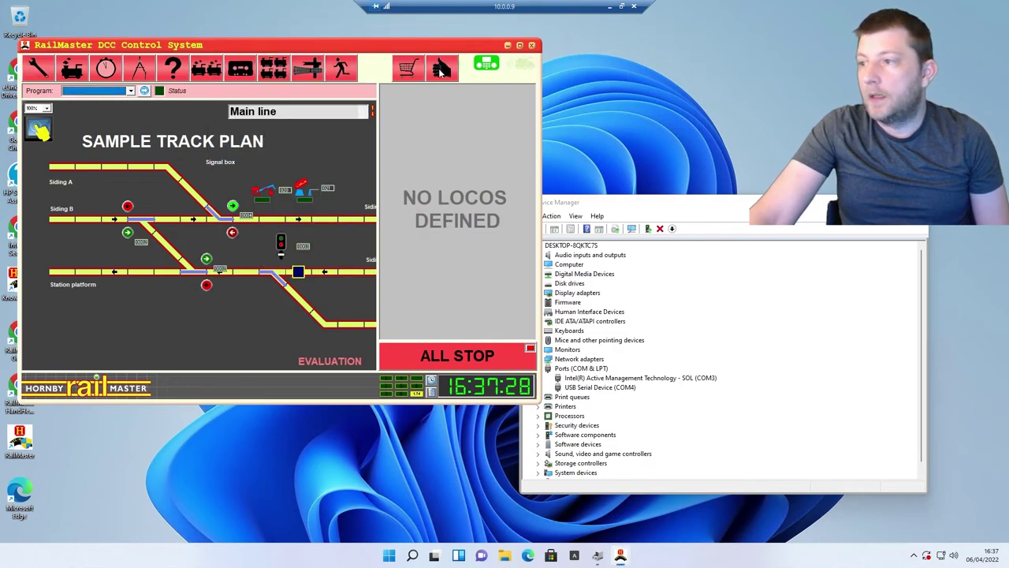
# - Look at the internet software activation form without filling it in, and close it along with RailMaster and Device Manager
pyautogui.click(443, 71)
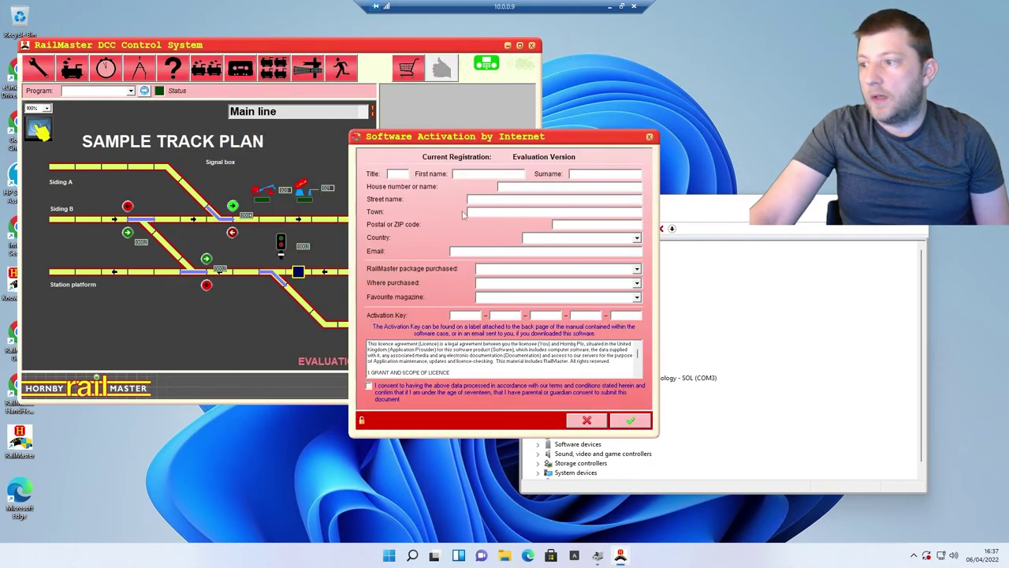
pyautogui.click(650, 137)
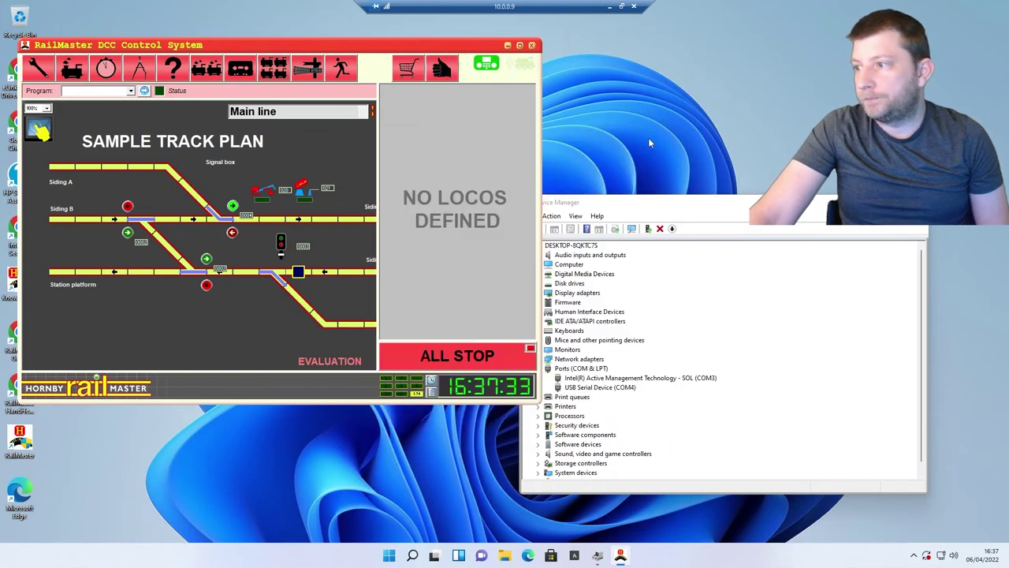
pyautogui.click(532, 46)
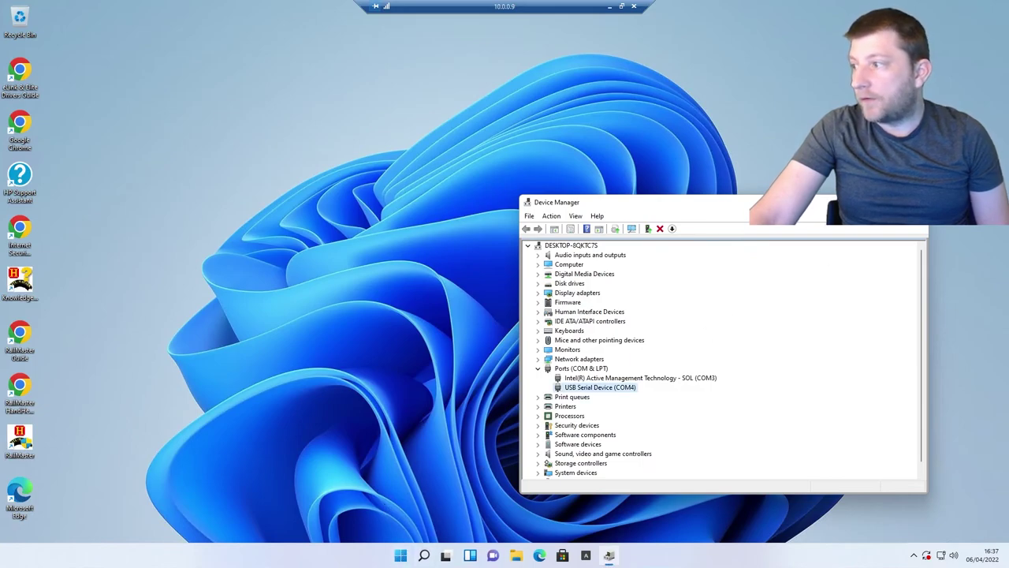
pyautogui.click(911, 202)
# - Browse the list of all installed Windows apps to the RailMaster folder, look at its contents and return to the desktop
pyautogui.click(412, 556)
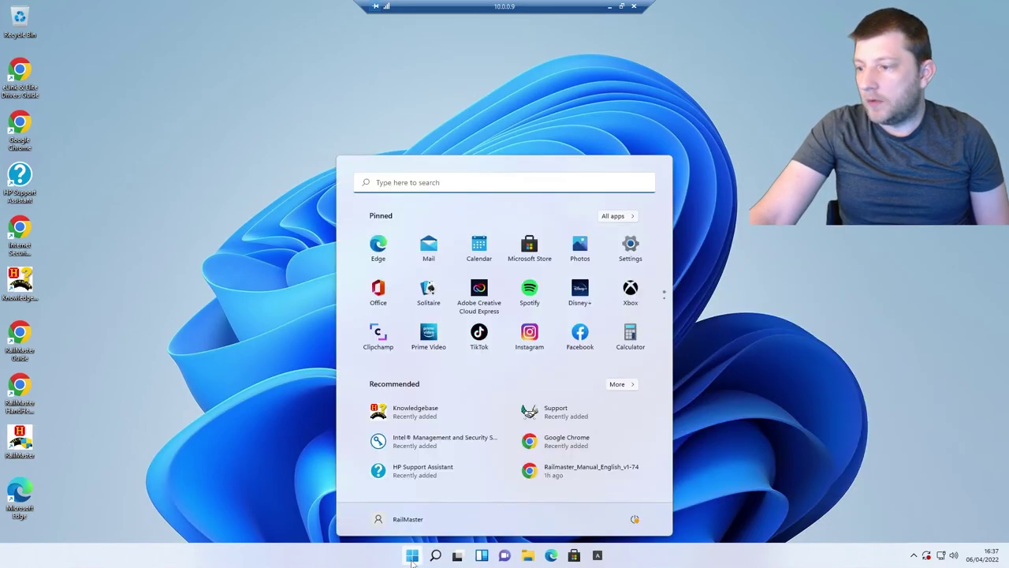
pyautogui.click(619, 221)
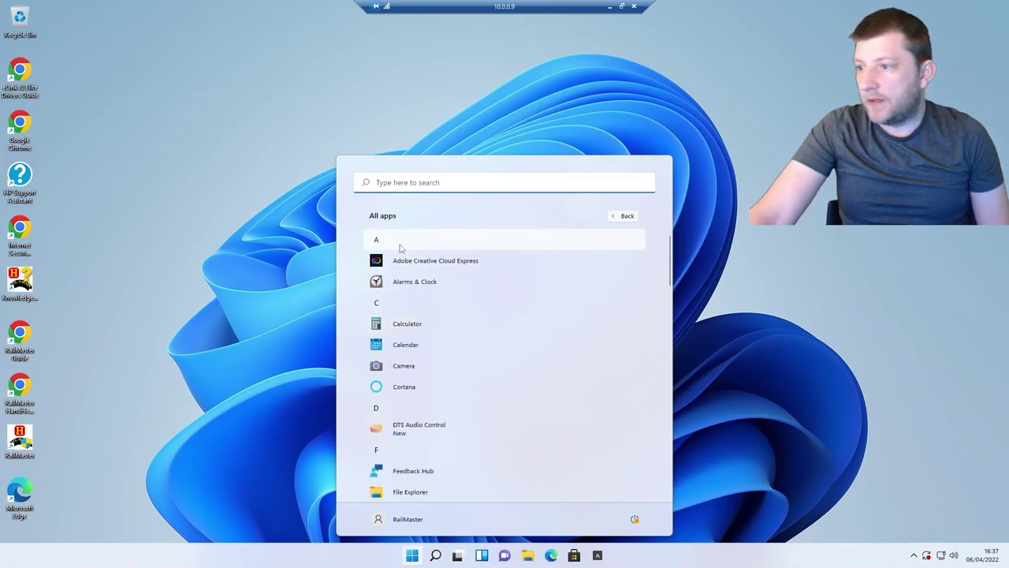
pyautogui.scroll(-5, 422, 390)
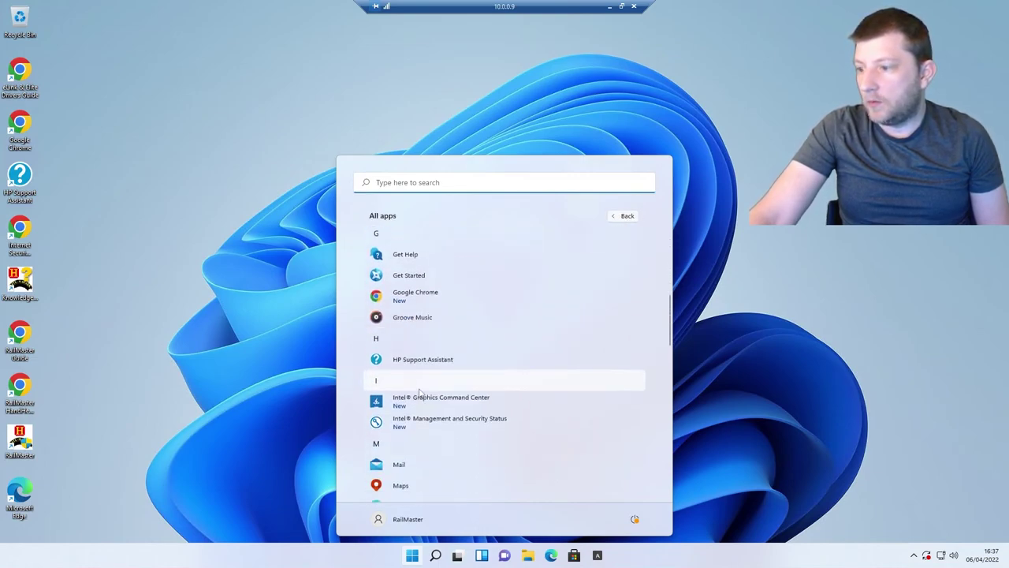
pyautogui.scroll(-5, 420, 392)
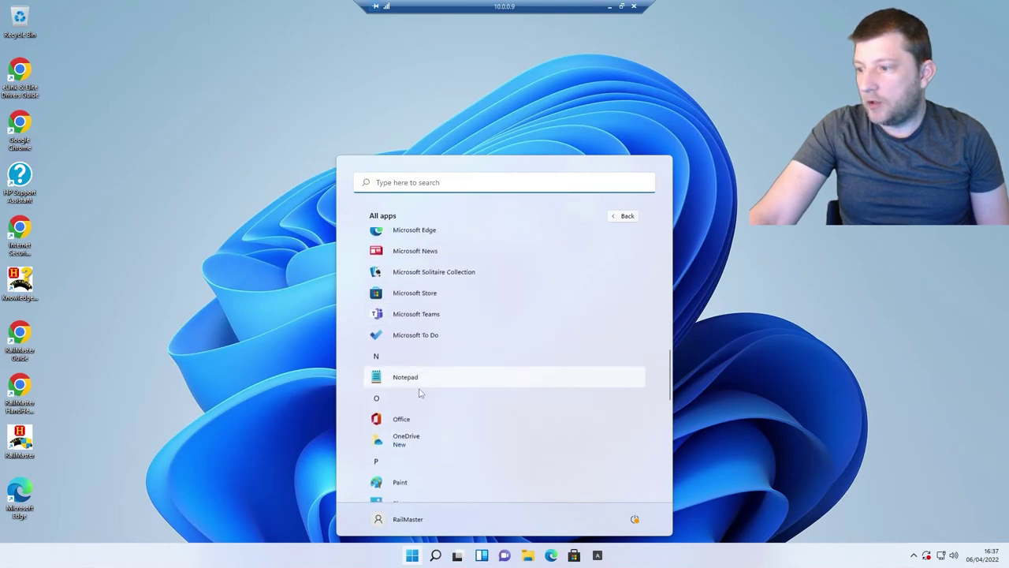
pyautogui.scroll(-3, 419, 392)
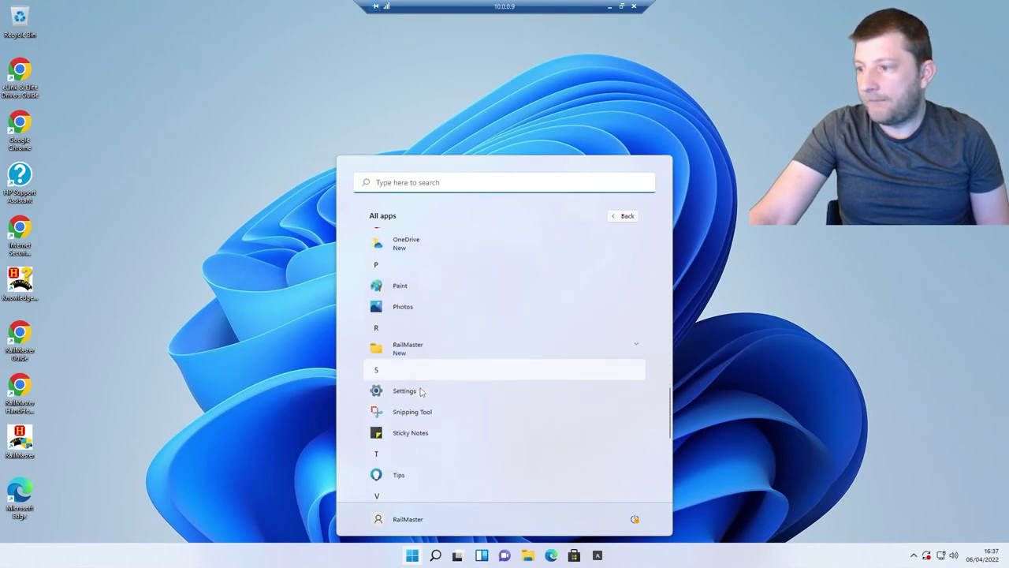
pyautogui.click(382, 345)
pyautogui.scroll(-1, 489, 370)
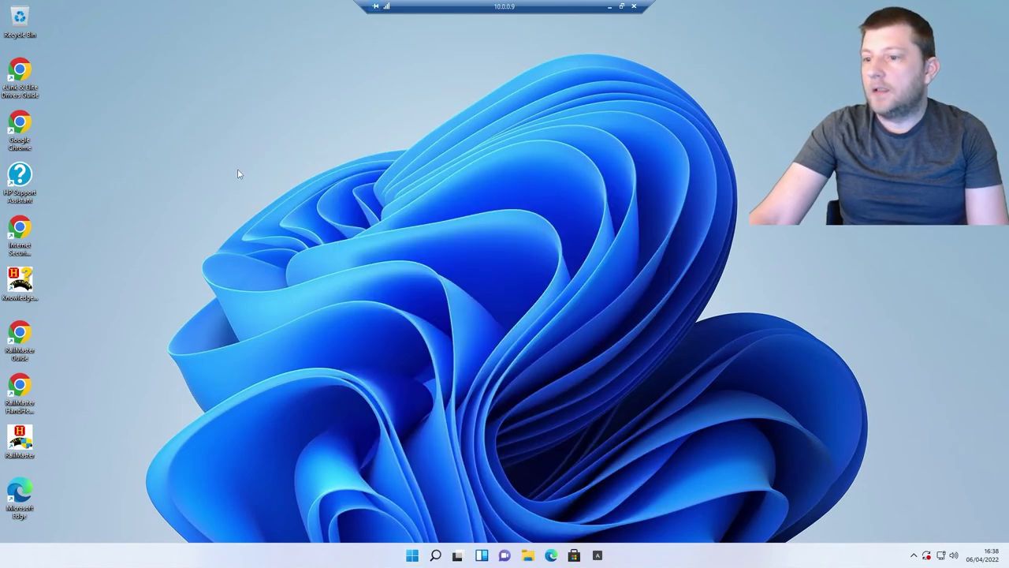
pyautogui.click(240, 169)
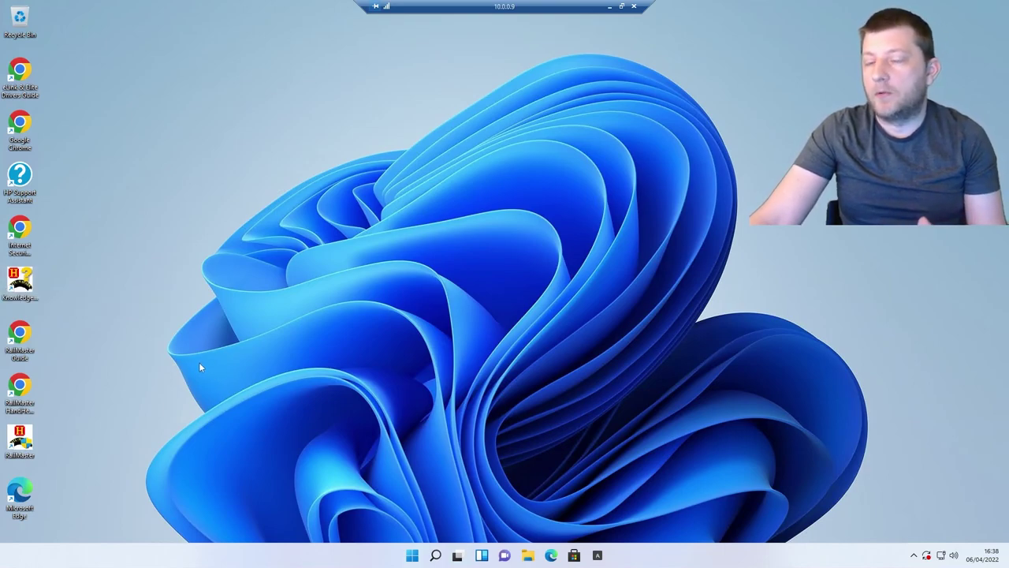
# - Bring up the Windows shortcuts to the system management tools
pyautogui.rightClick(411, 557)
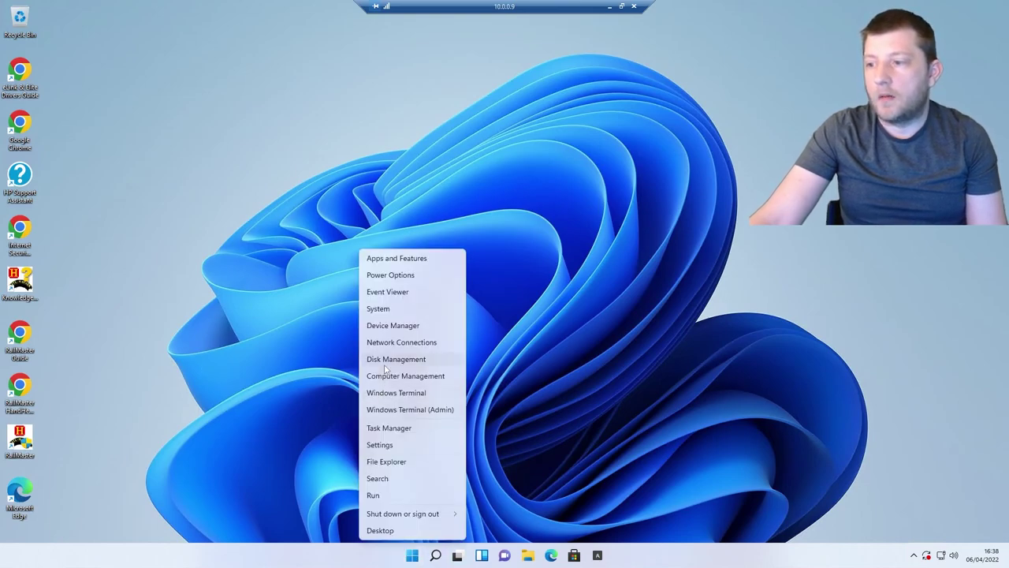